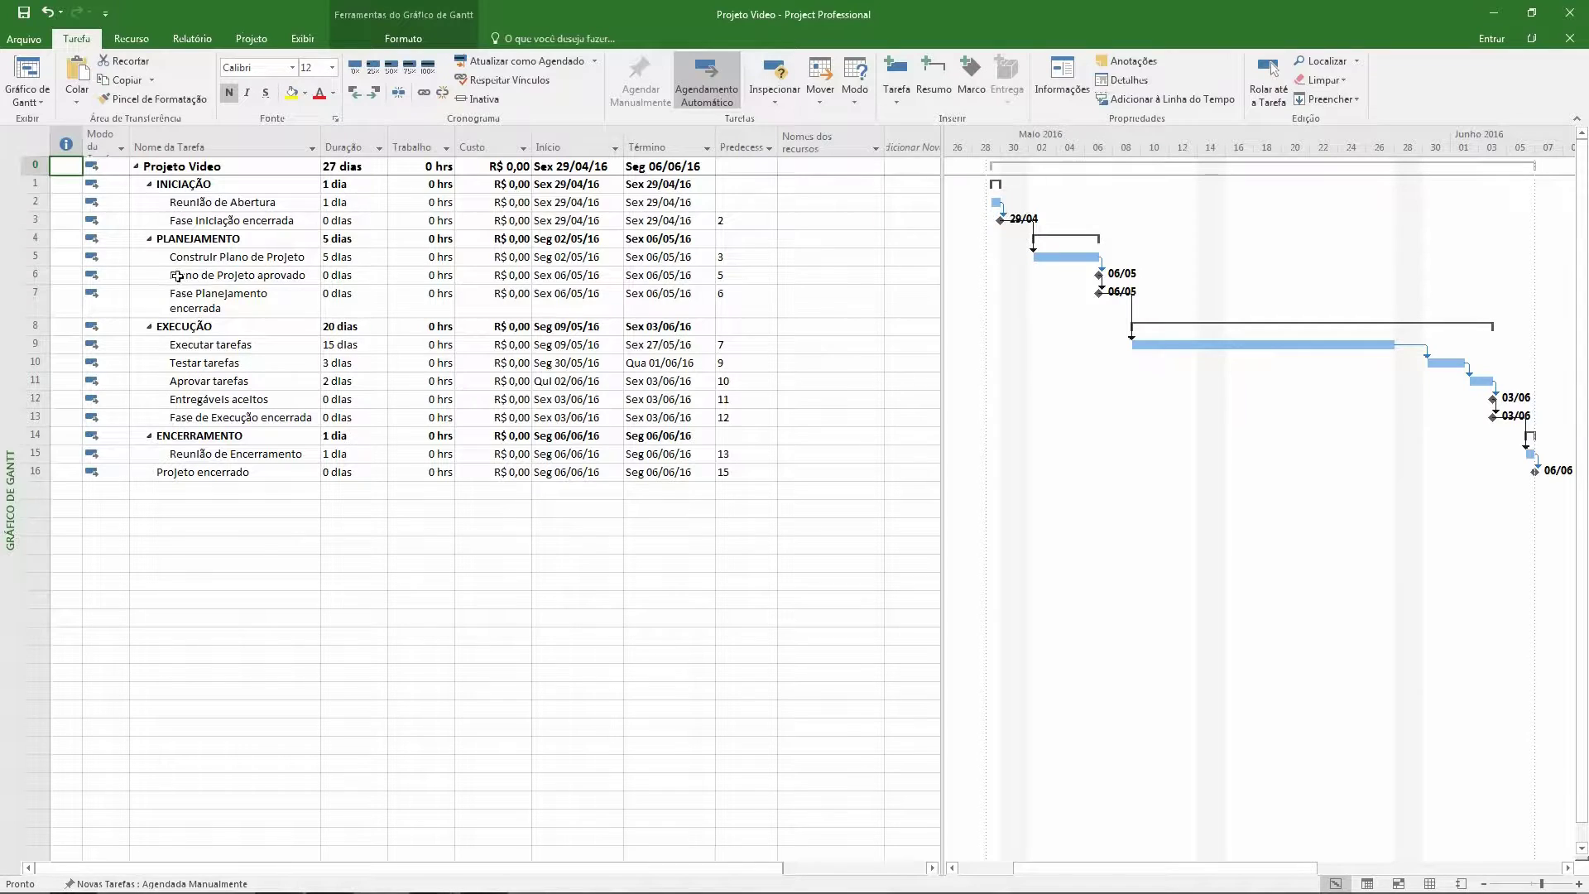
Step: Switch to the resource sheet and examine the type and standard rate of the work, material and cost resources
click(170, 202)
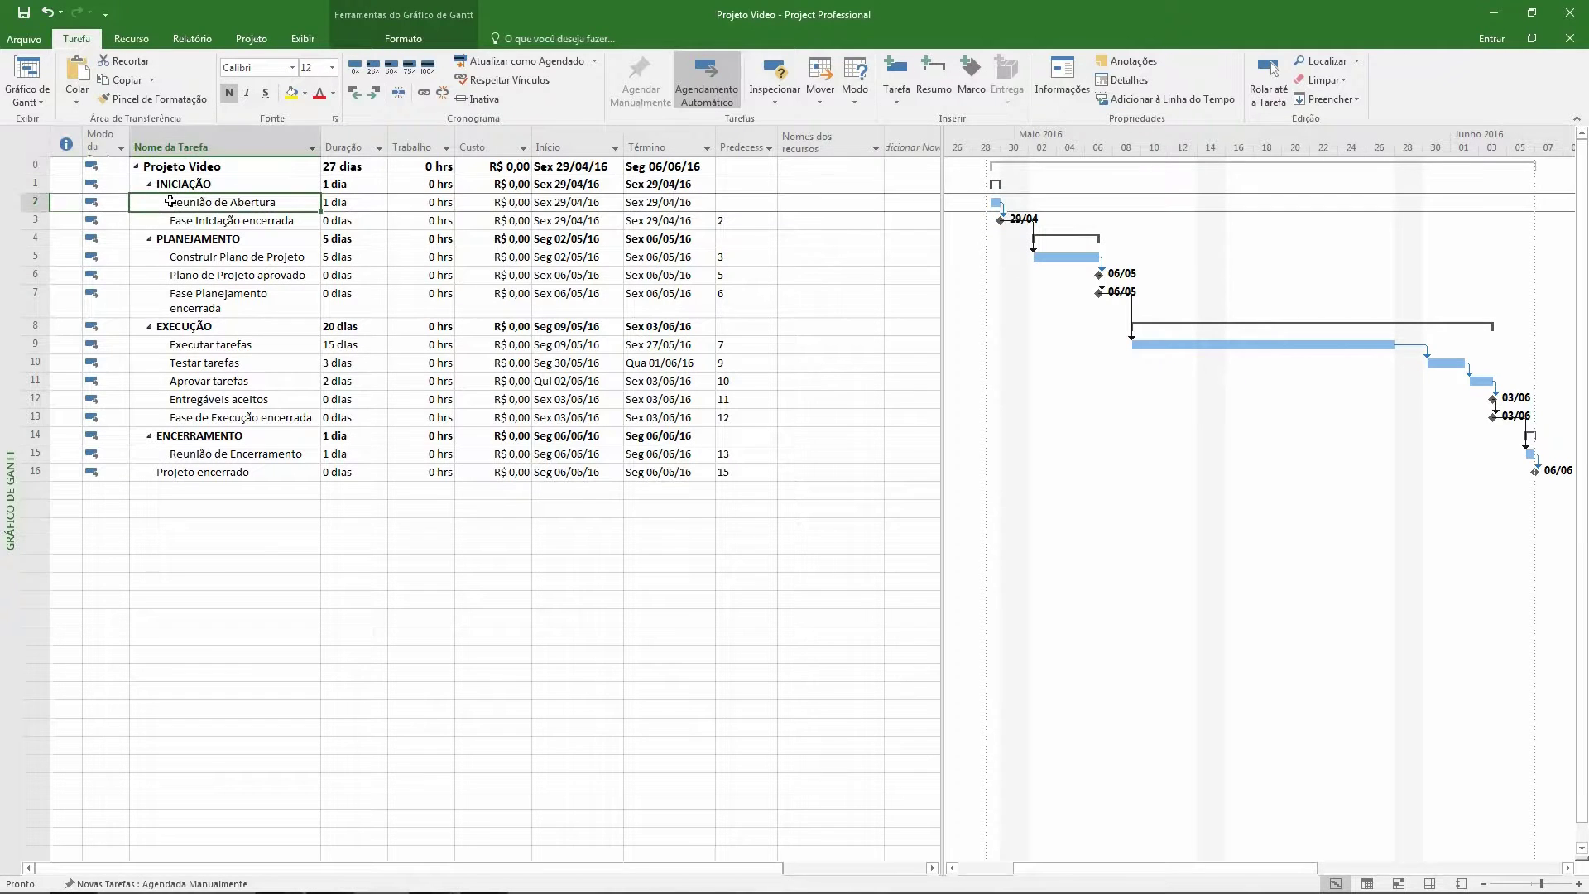
click(180, 488)
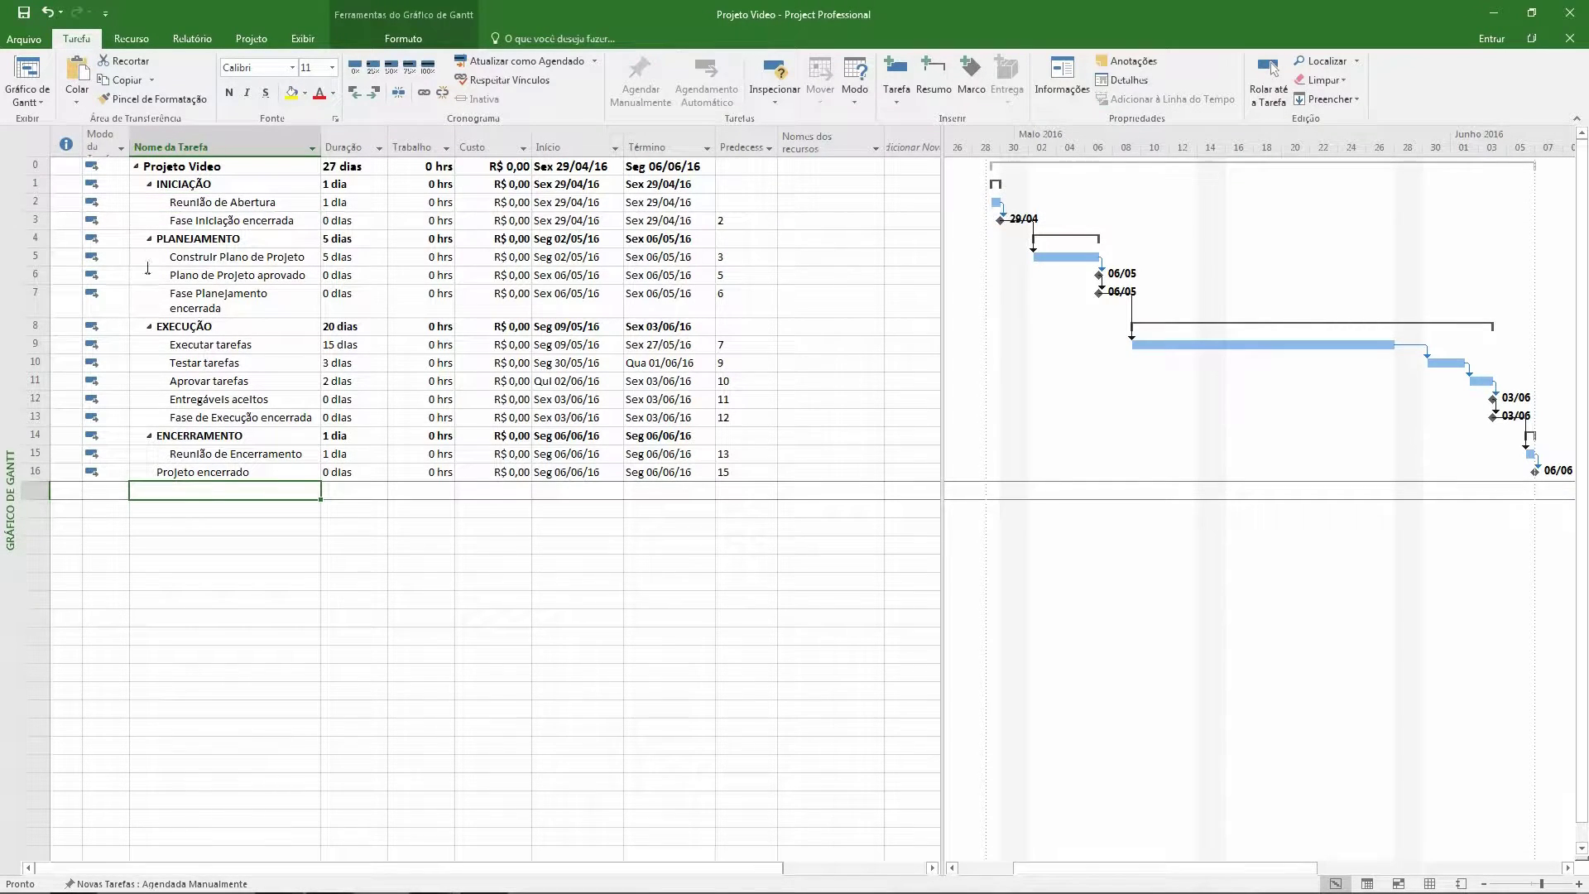
click(40, 103)
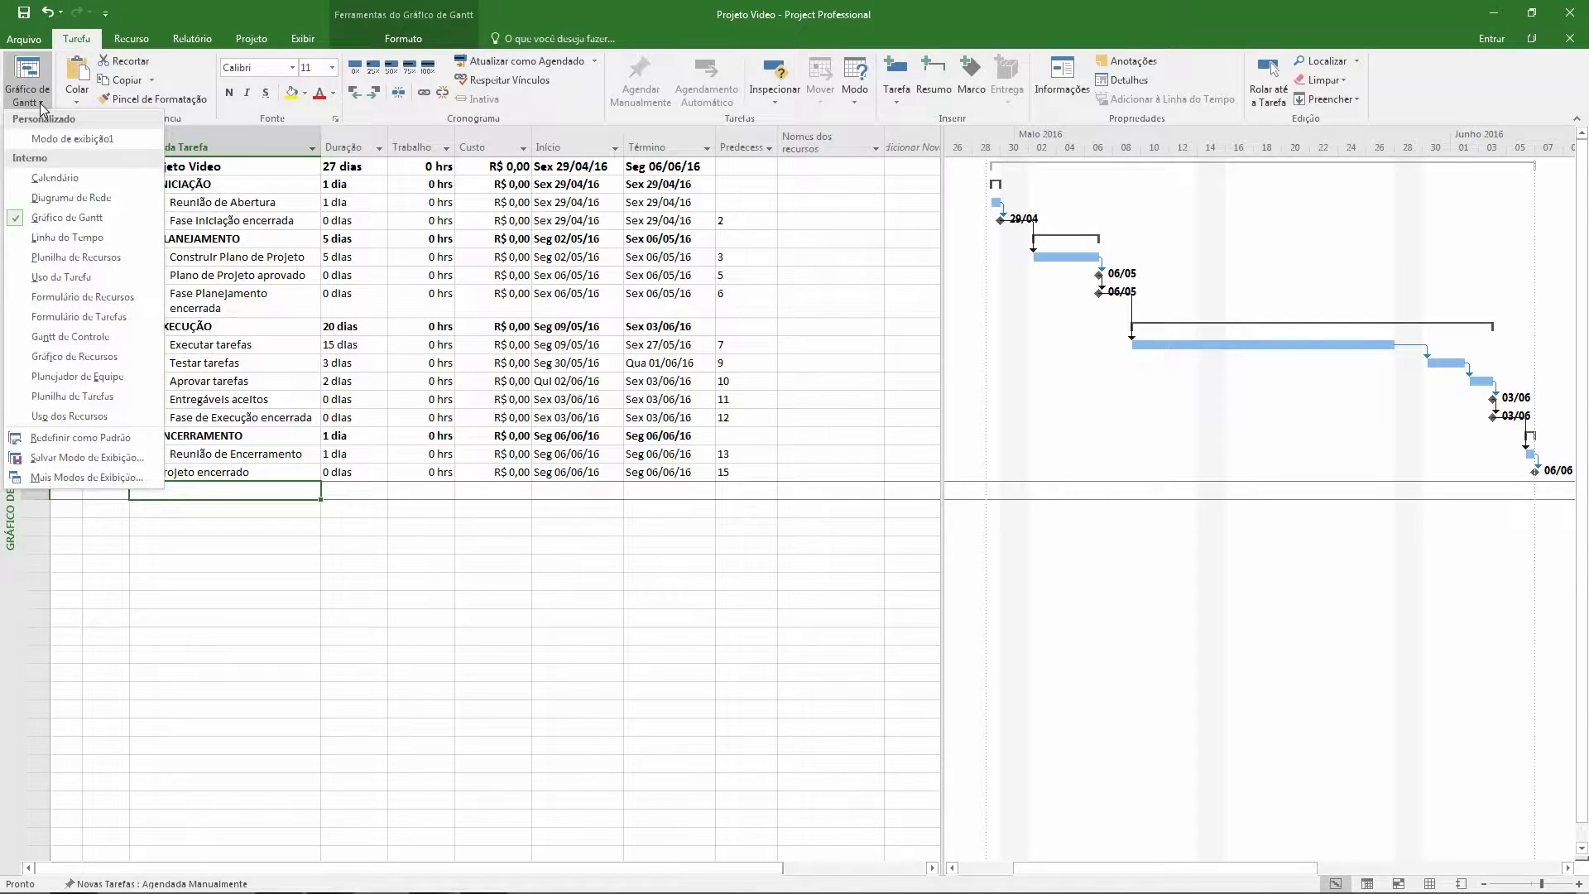
click(76, 258)
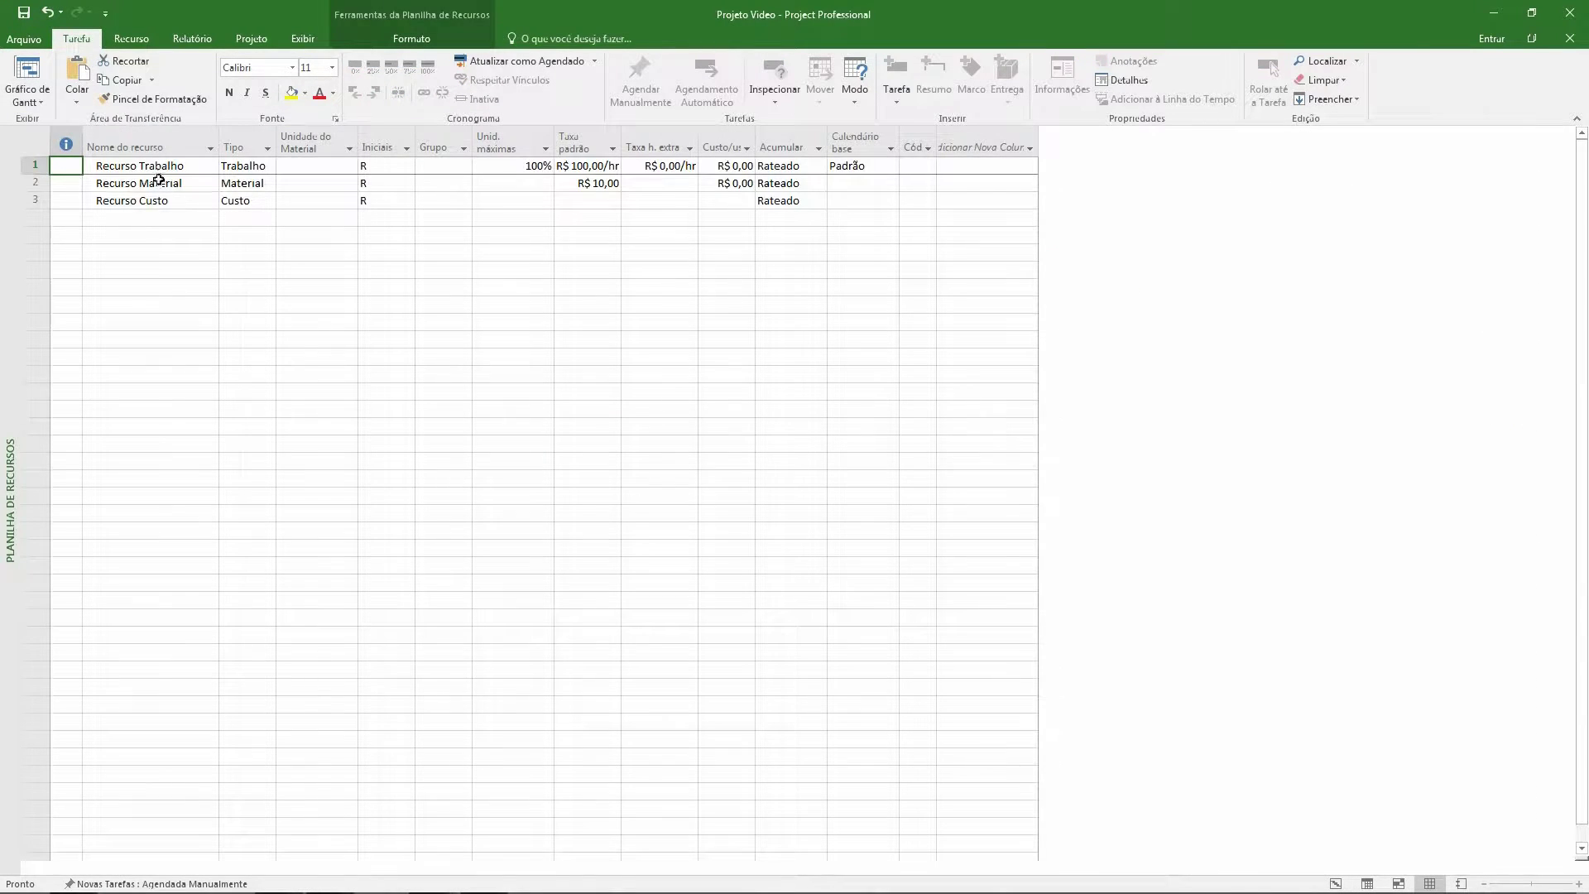
drag(248, 166, 253, 203)
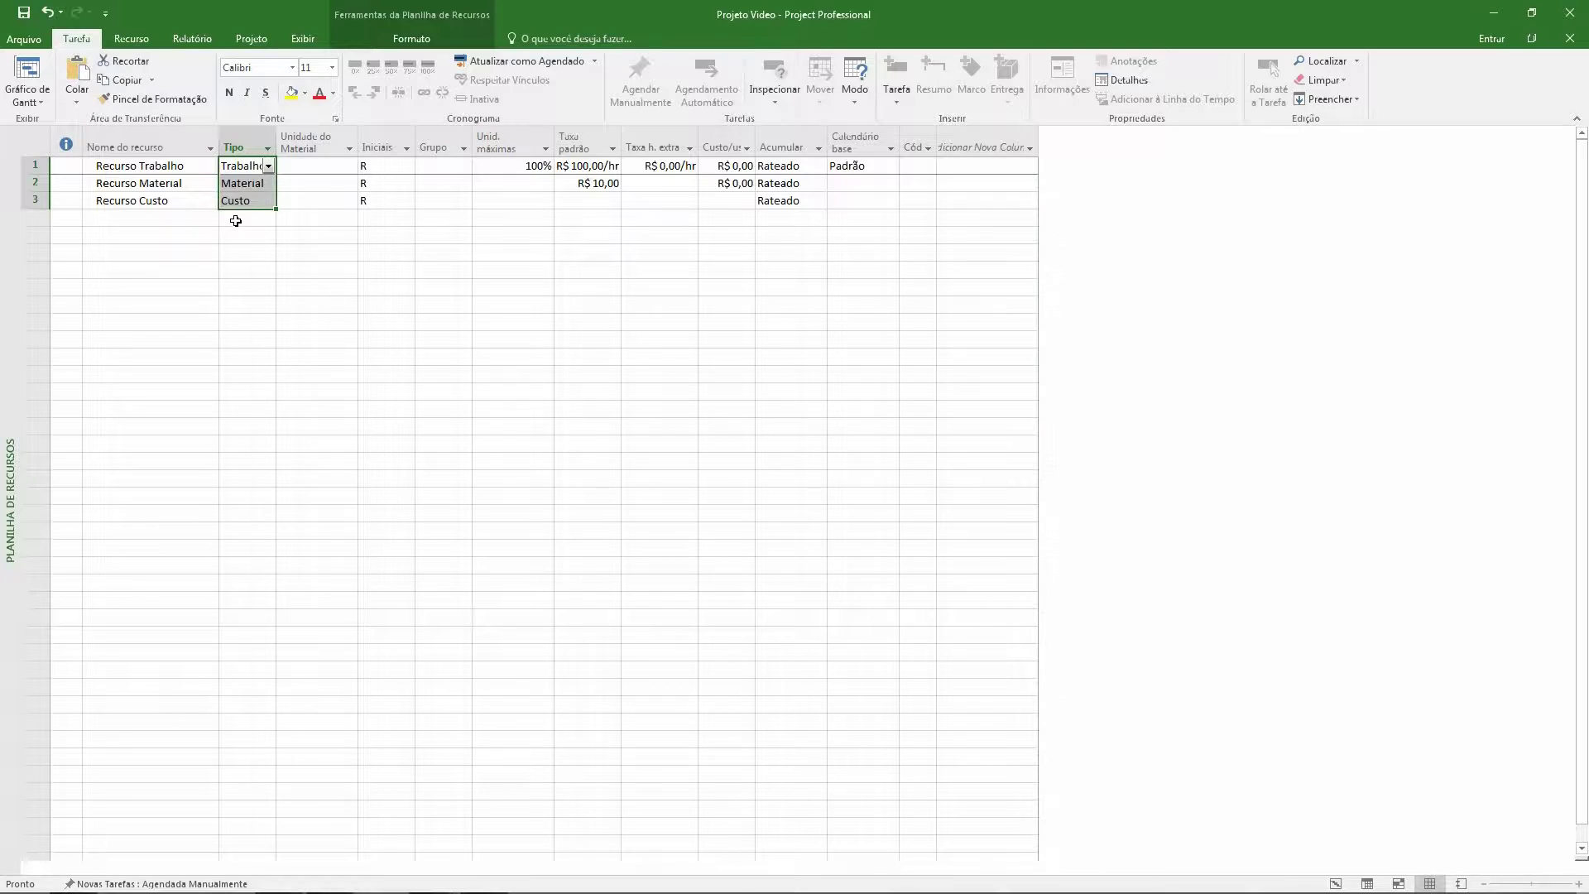
drag(163, 165, 224, 204)
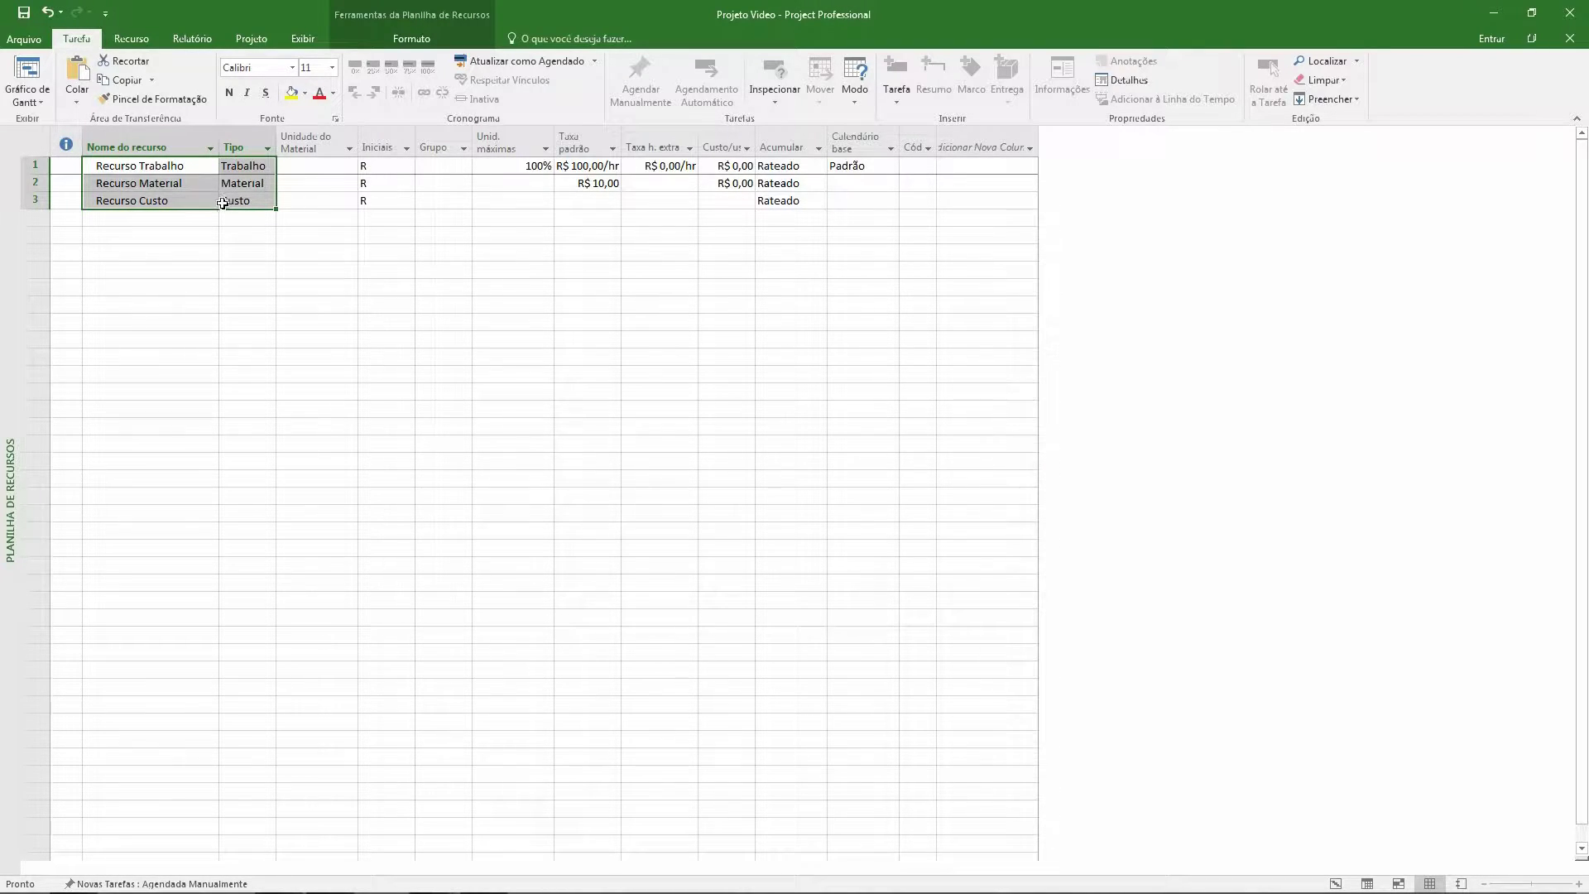
drag(493, 166, 581, 176)
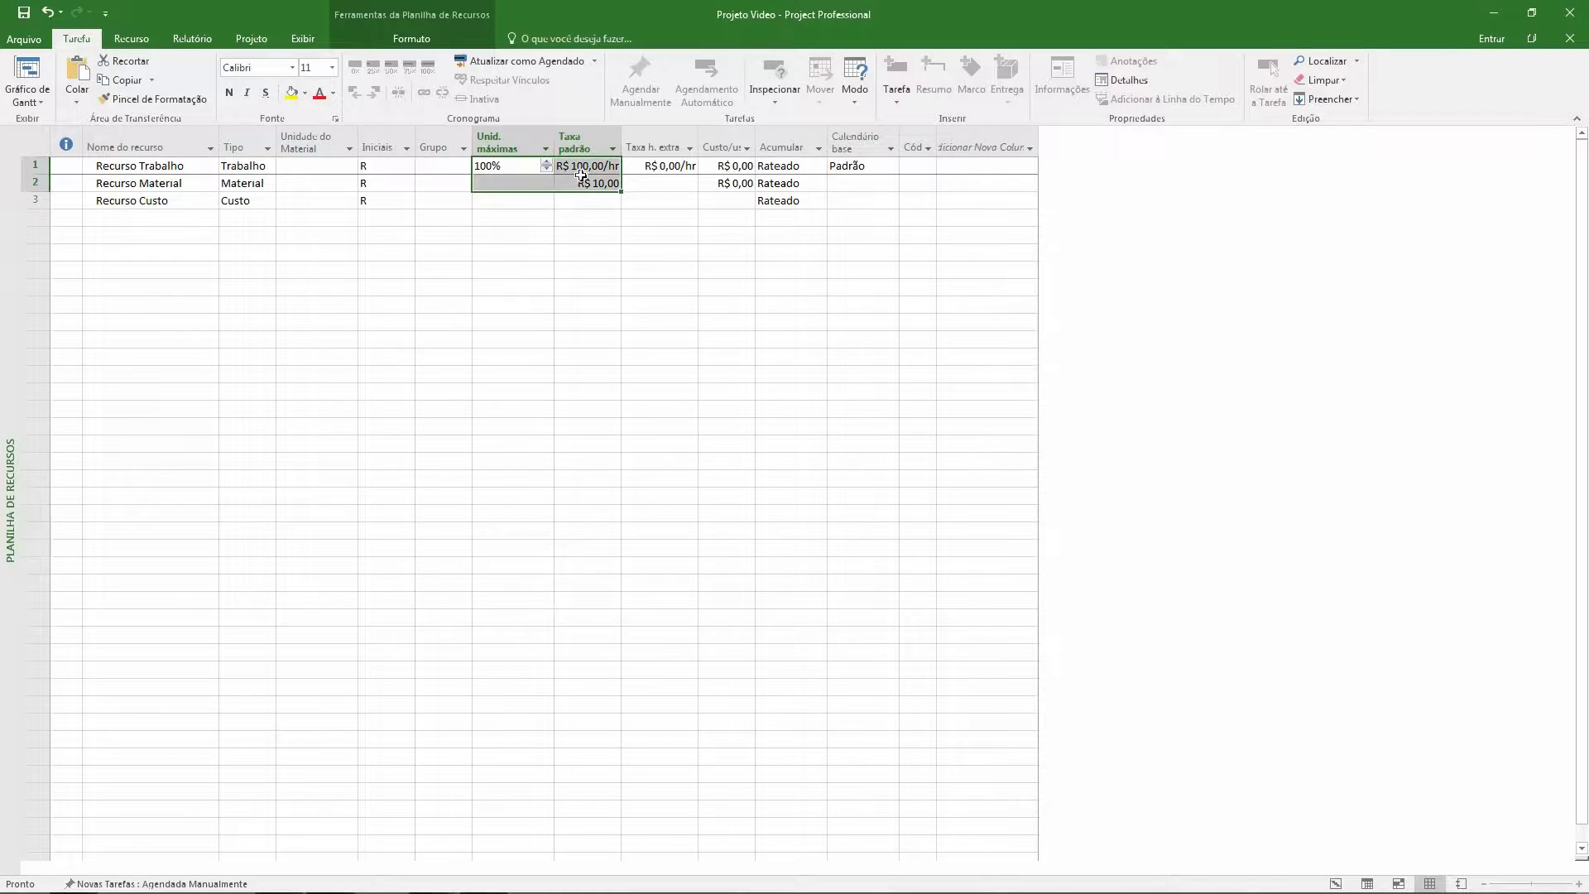
click(590, 164)
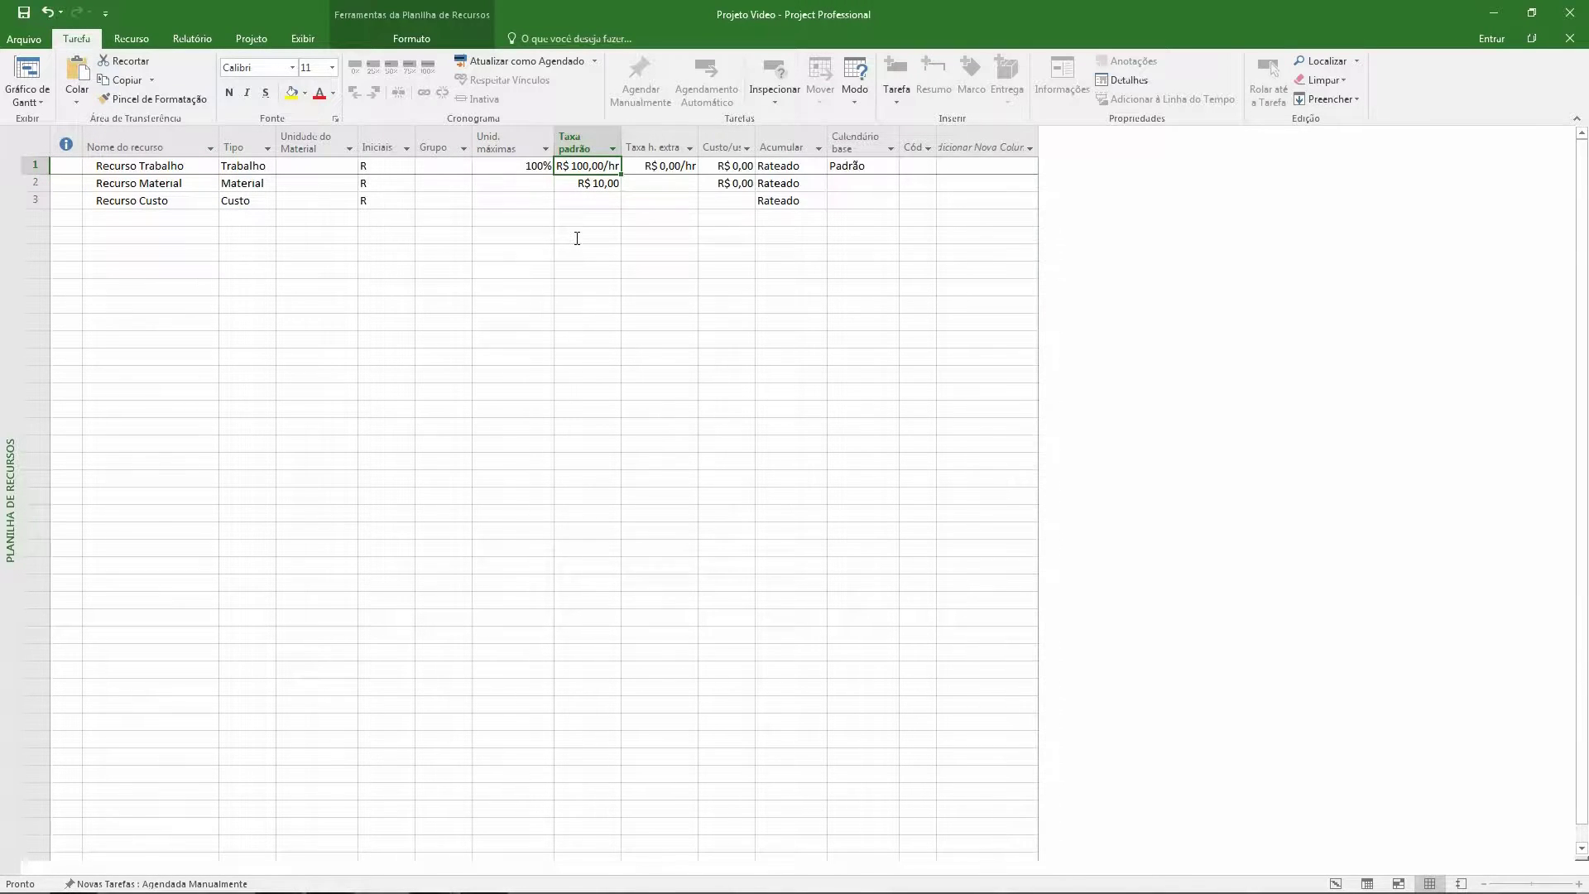
click(593, 184)
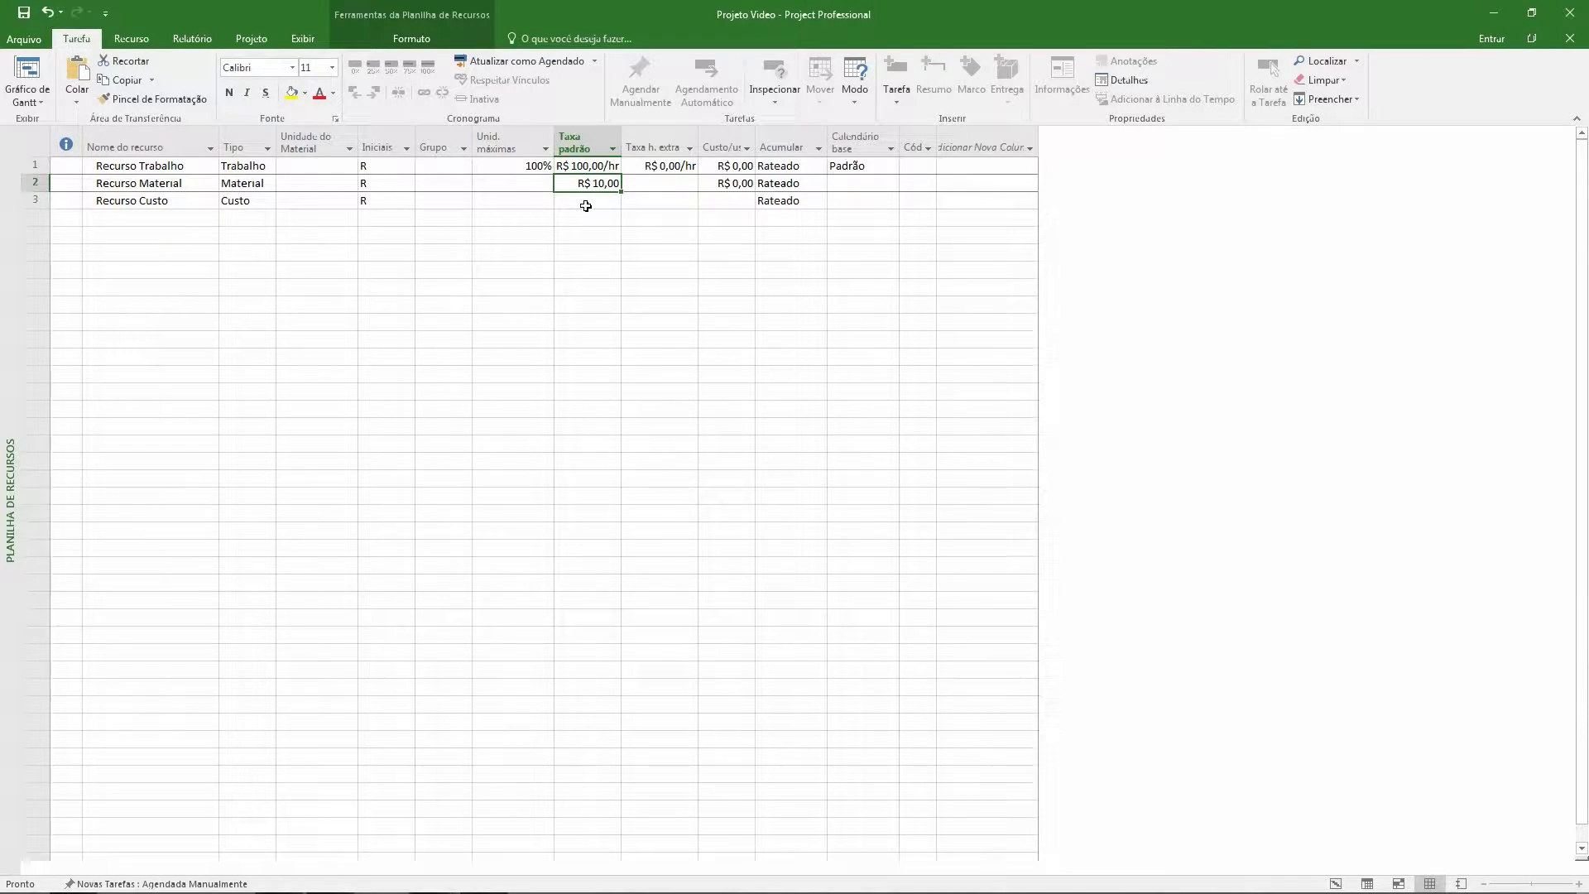
click(584, 203)
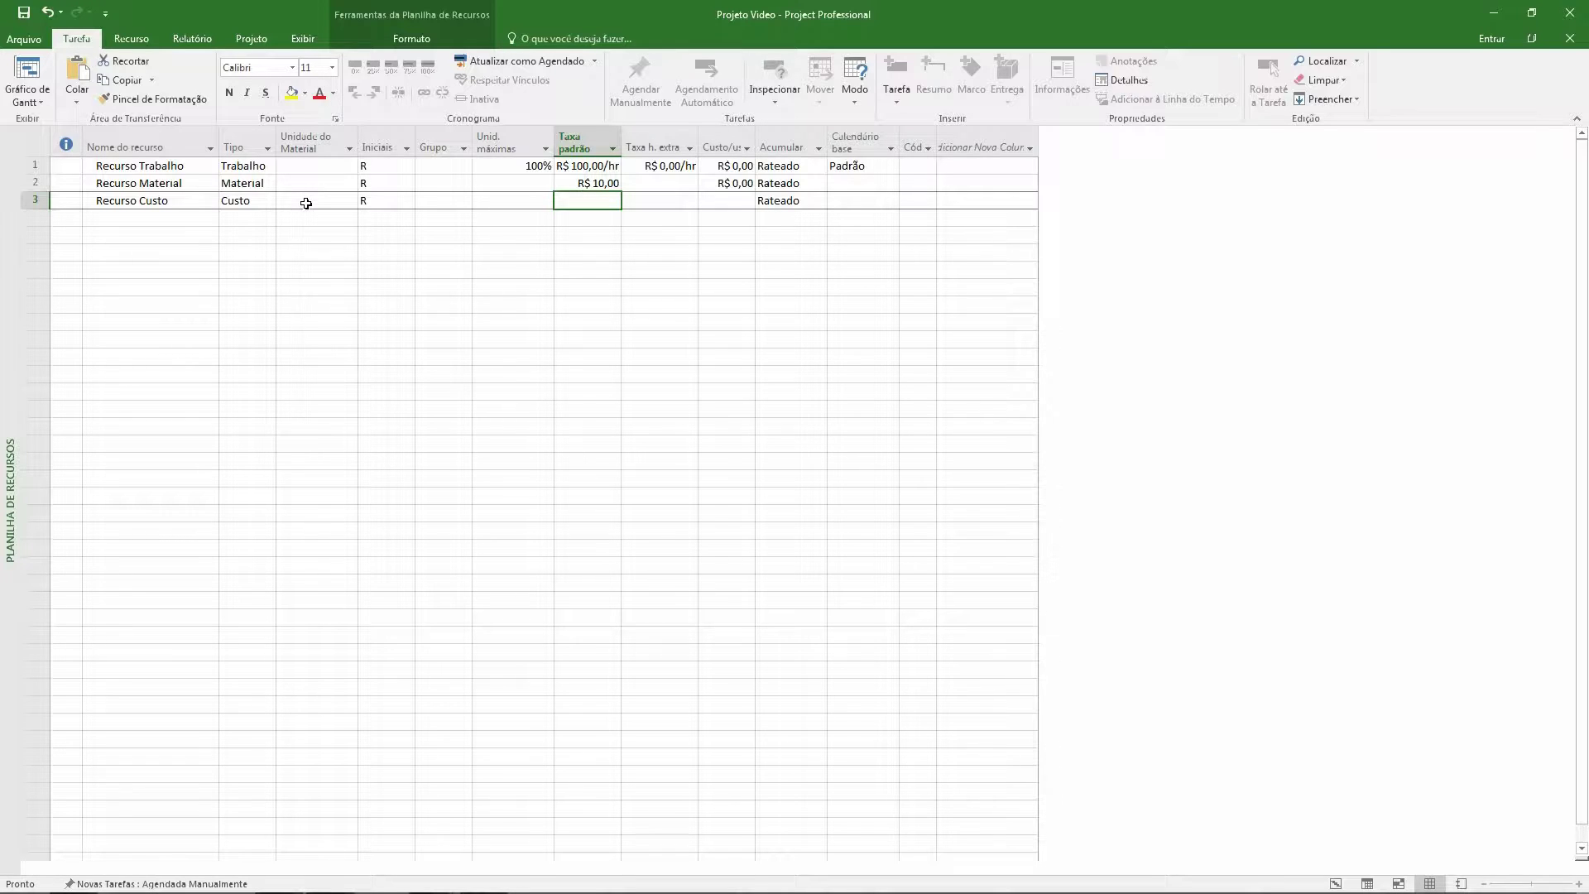
Step: Return to the Gantt chart and review the duration, work and cost of the task Construir Plano de Projeto
click(27, 79)
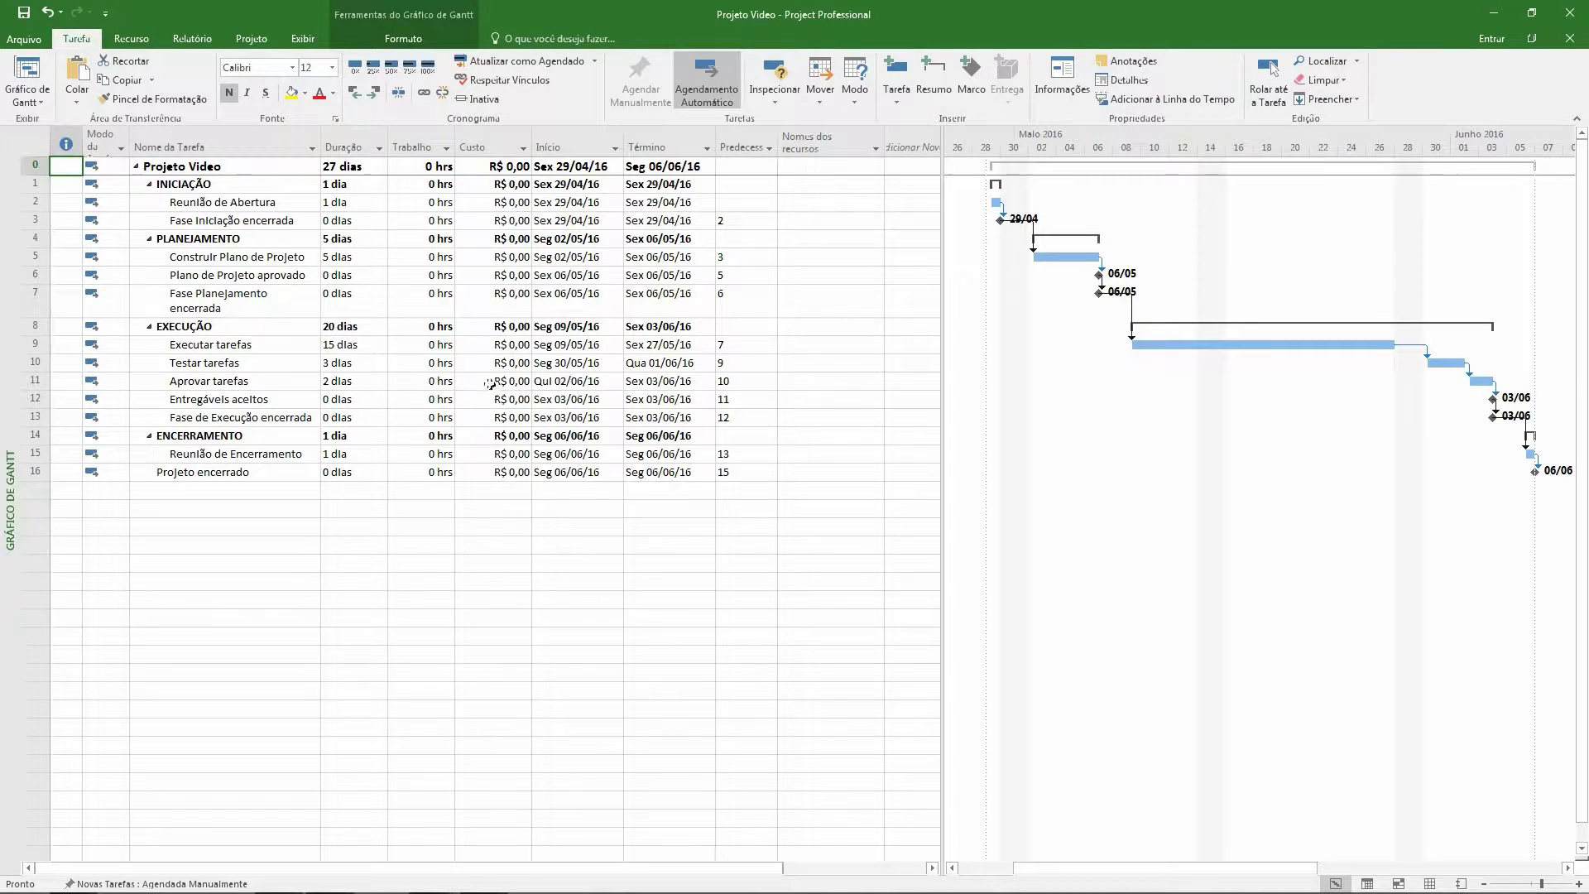
drag(348, 146, 464, 143)
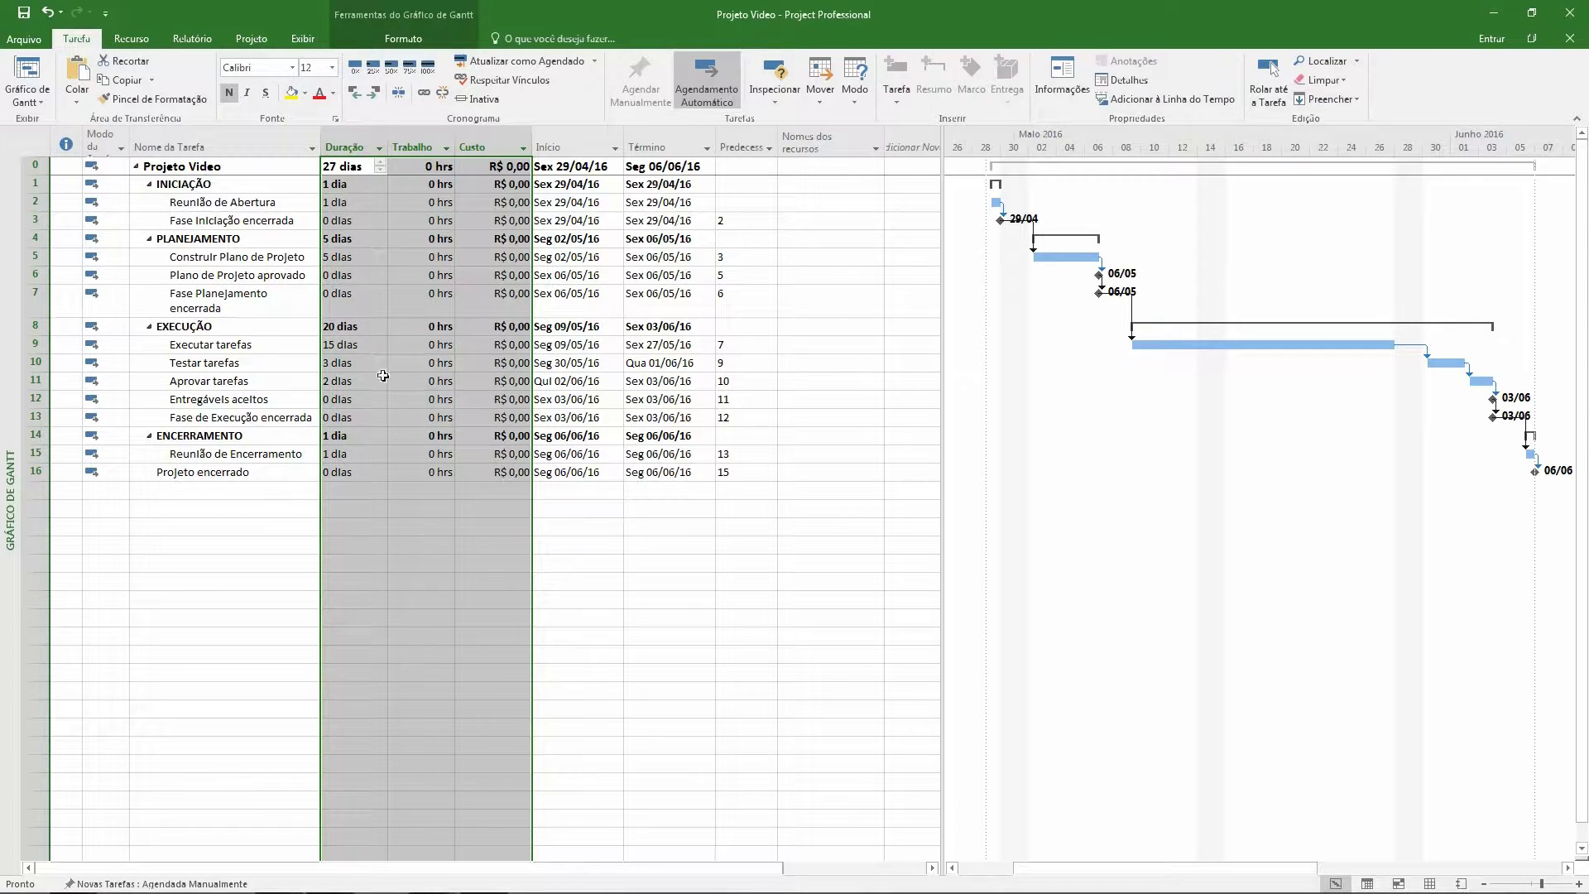
click(180, 492)
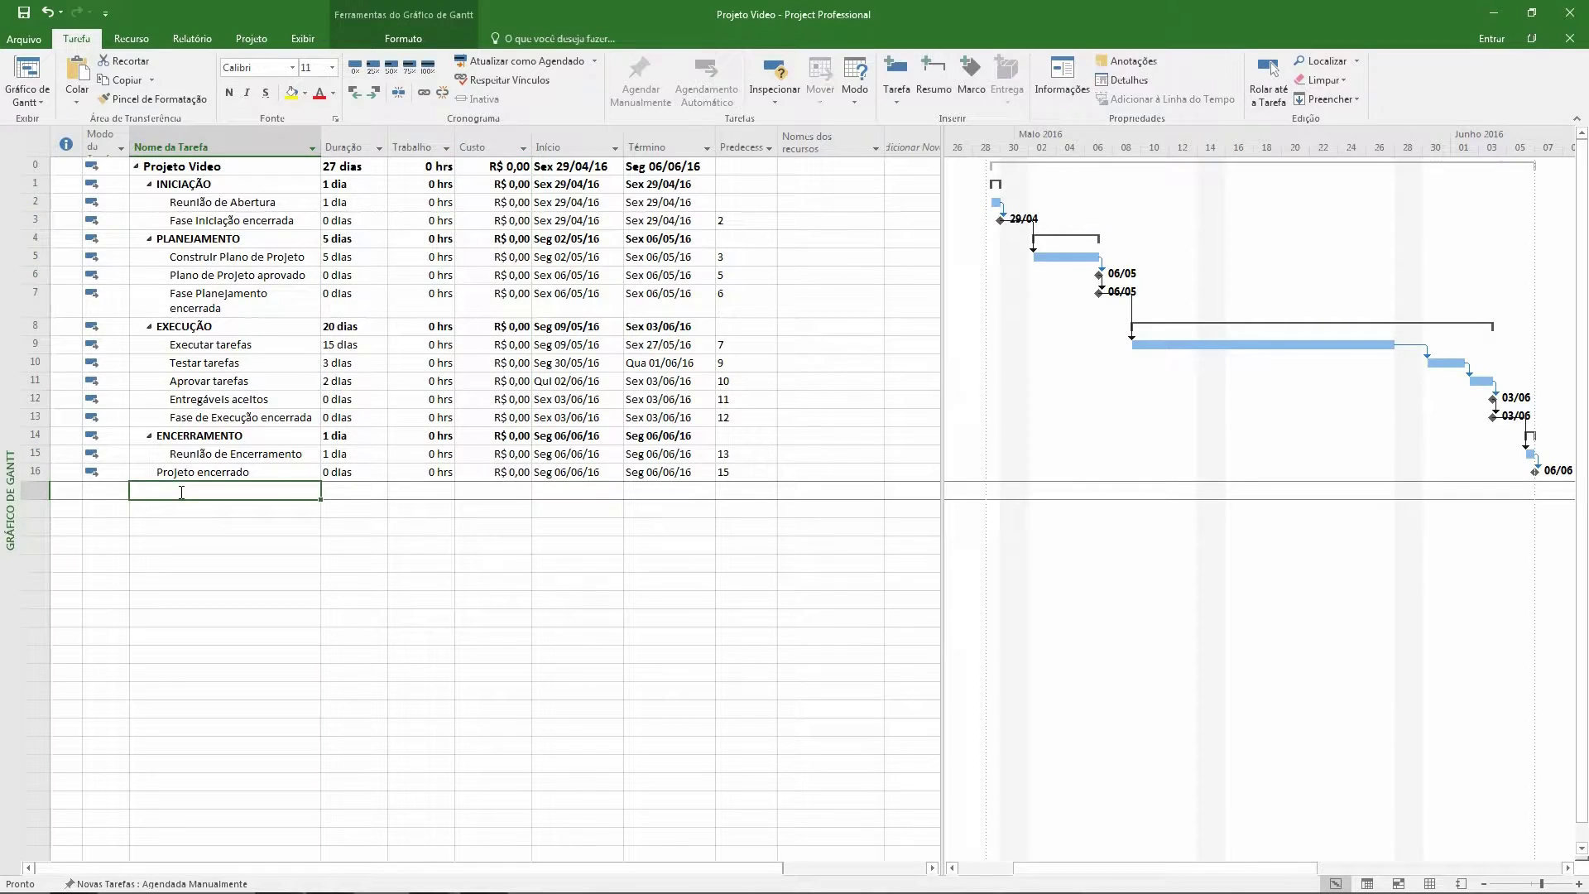
click(32, 256)
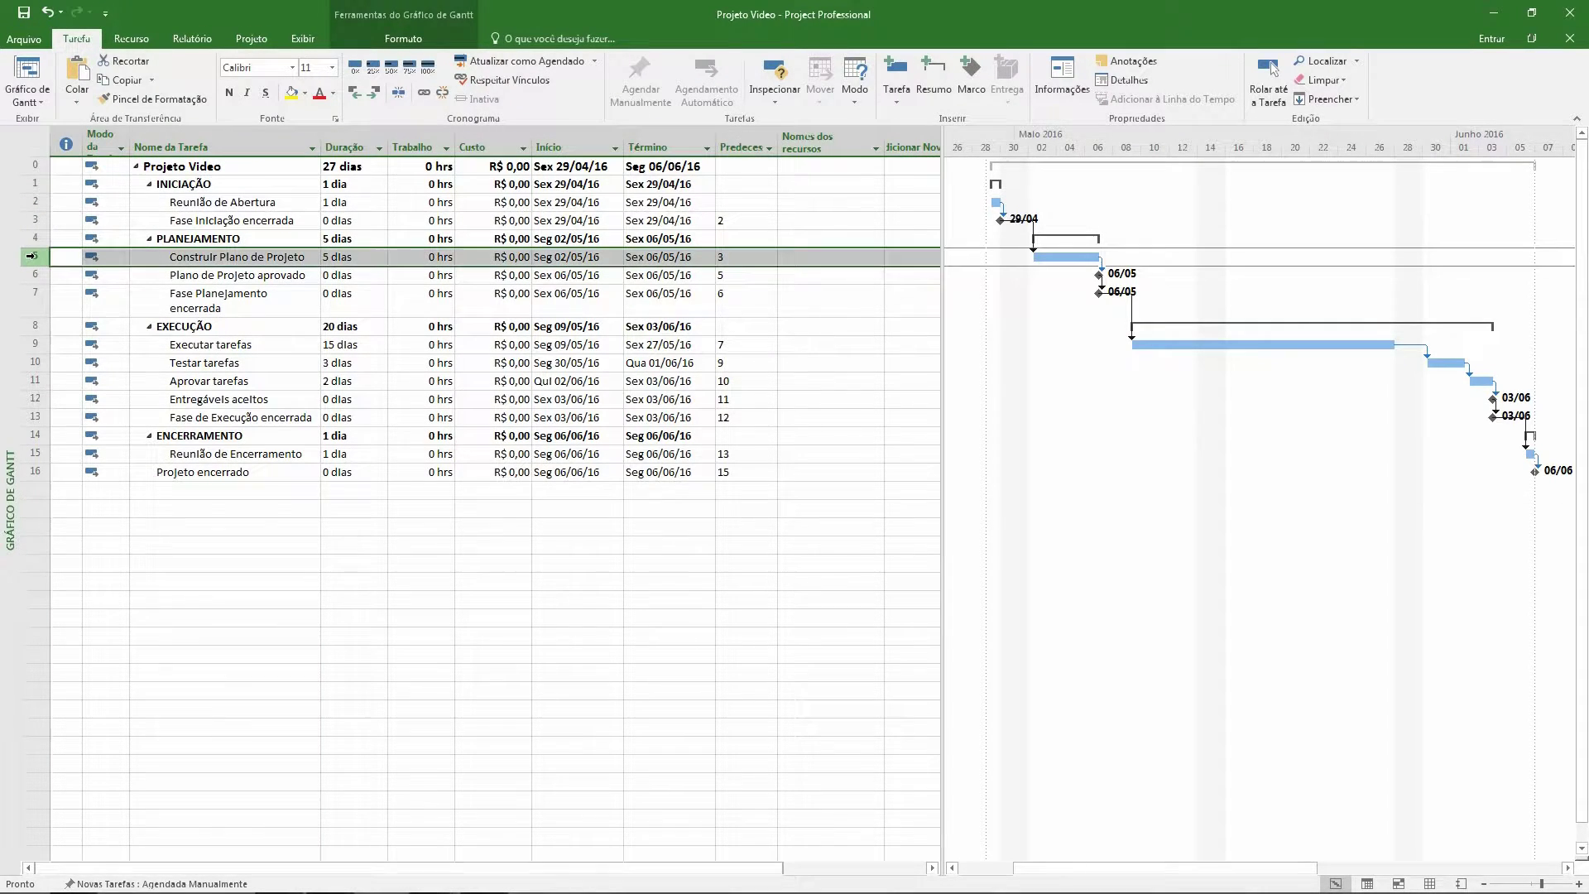
click(343, 257)
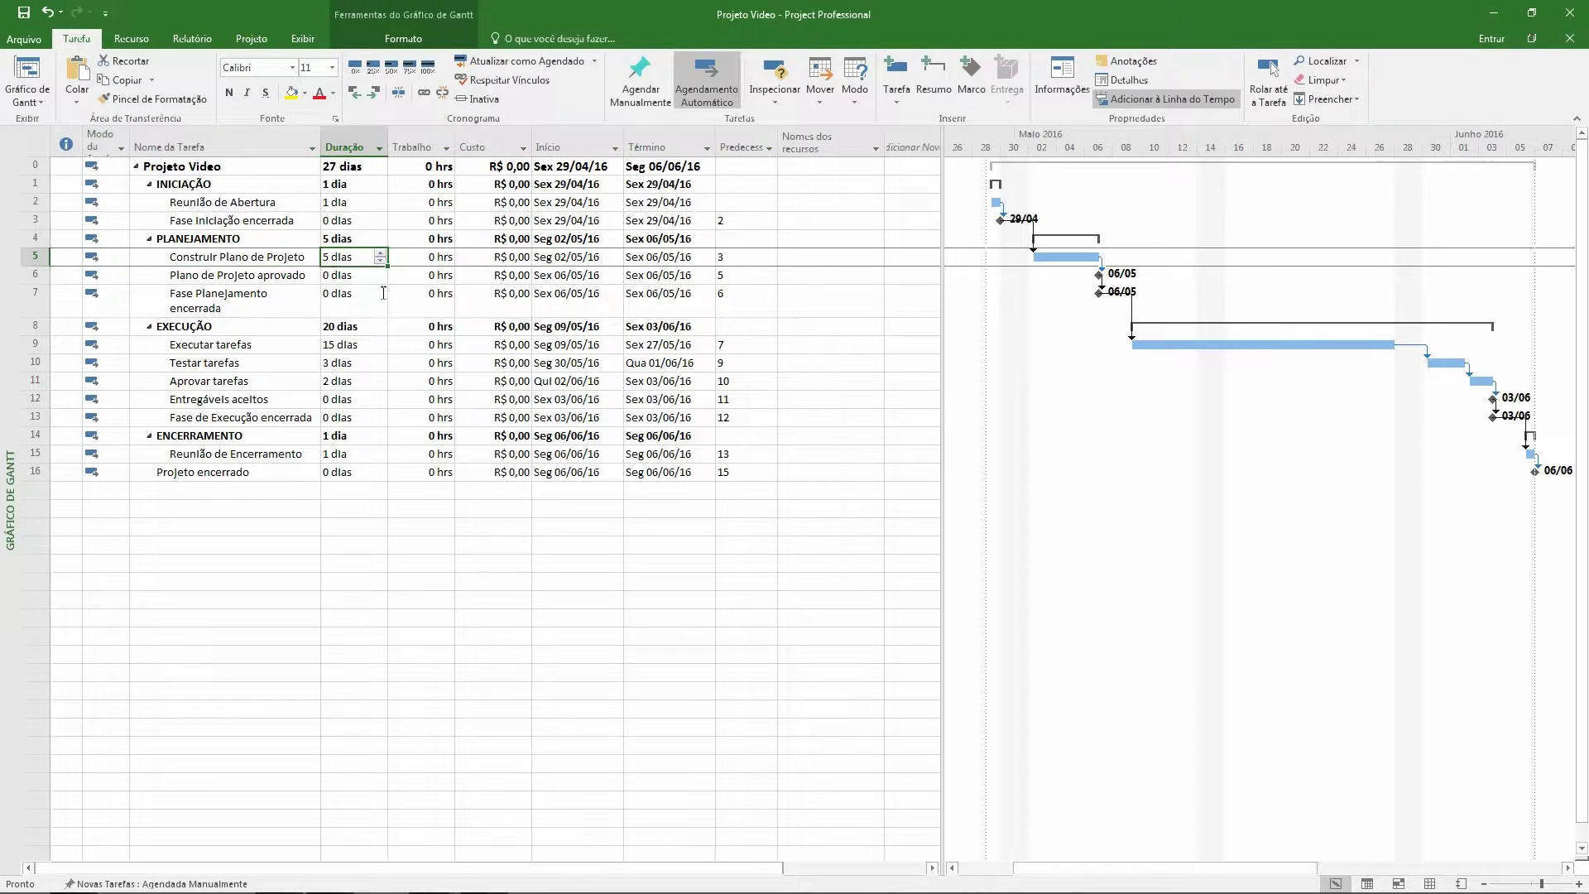
click(419, 257)
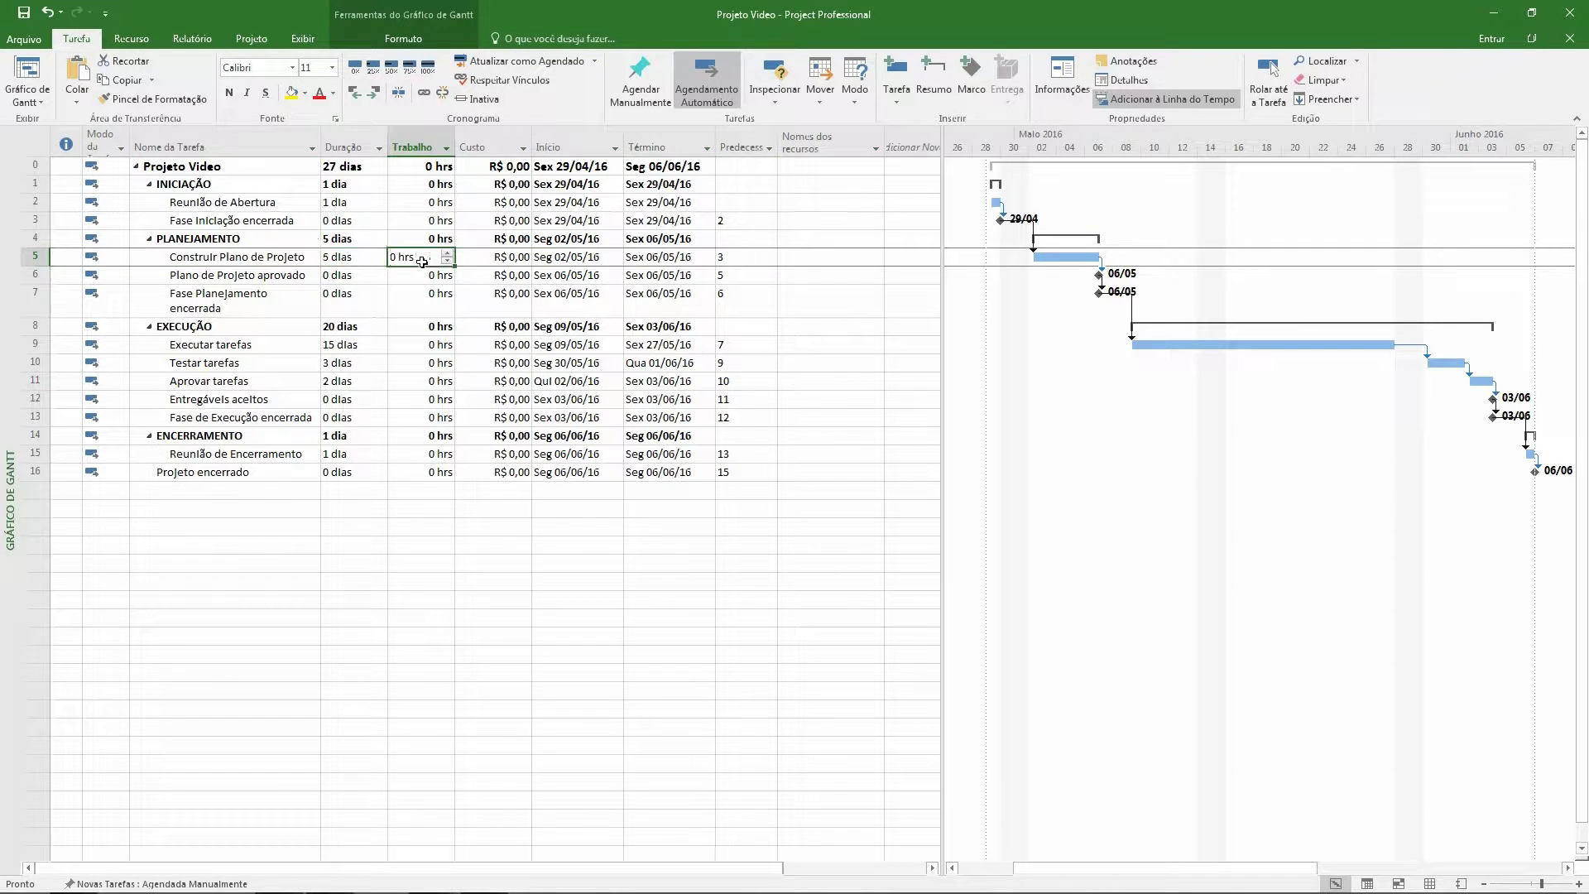
click(480, 256)
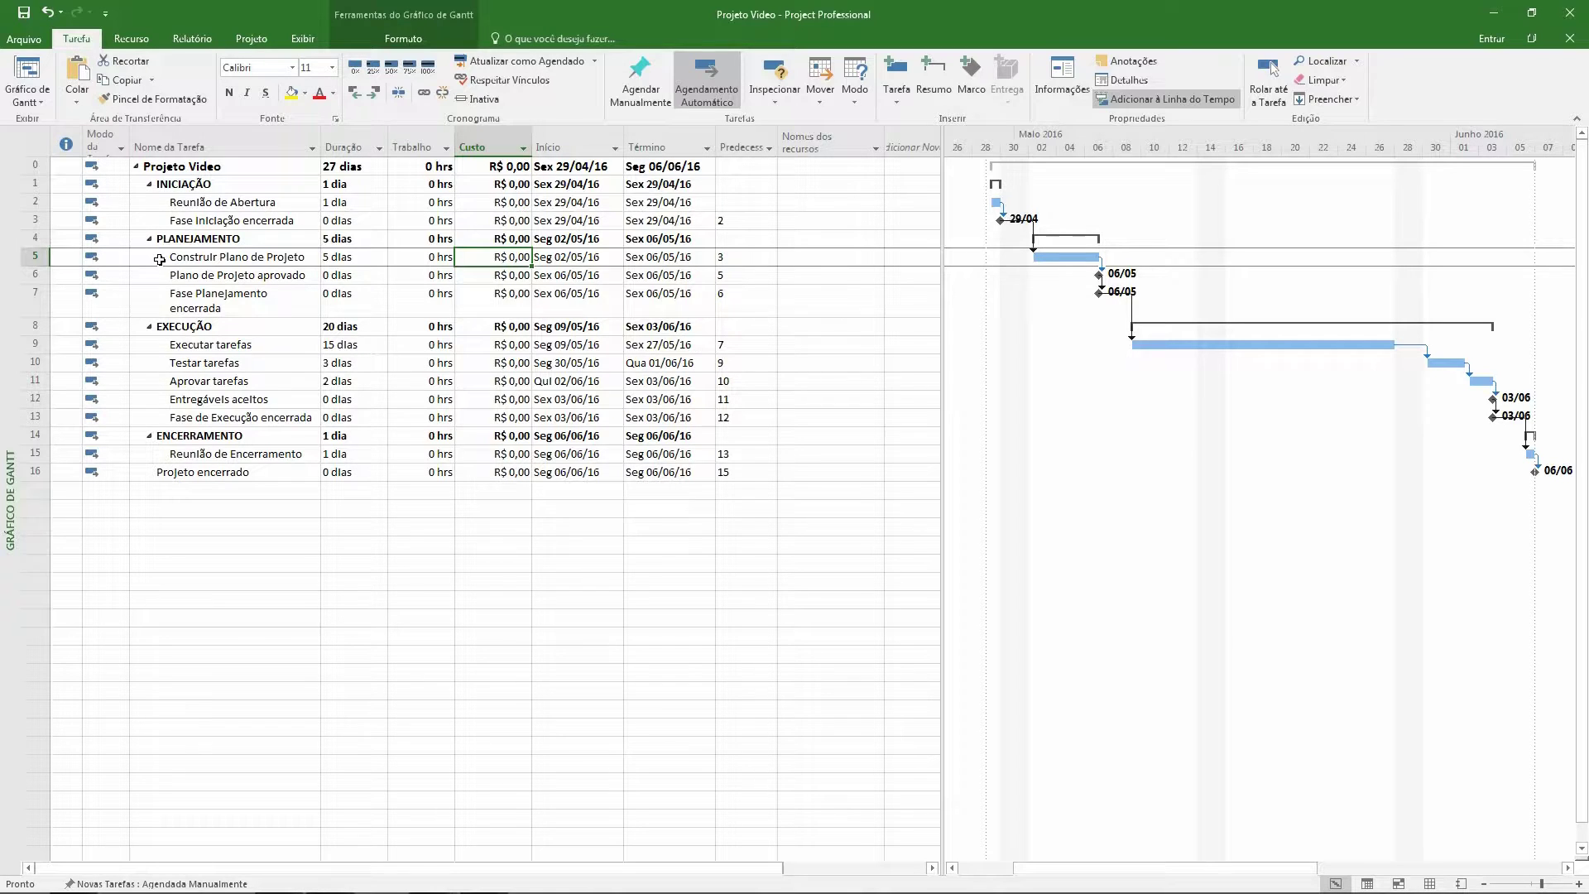
Step: Open the task information of Construir Plano de Projeto and choose Duração fixa as its task type
double_click(29, 257)
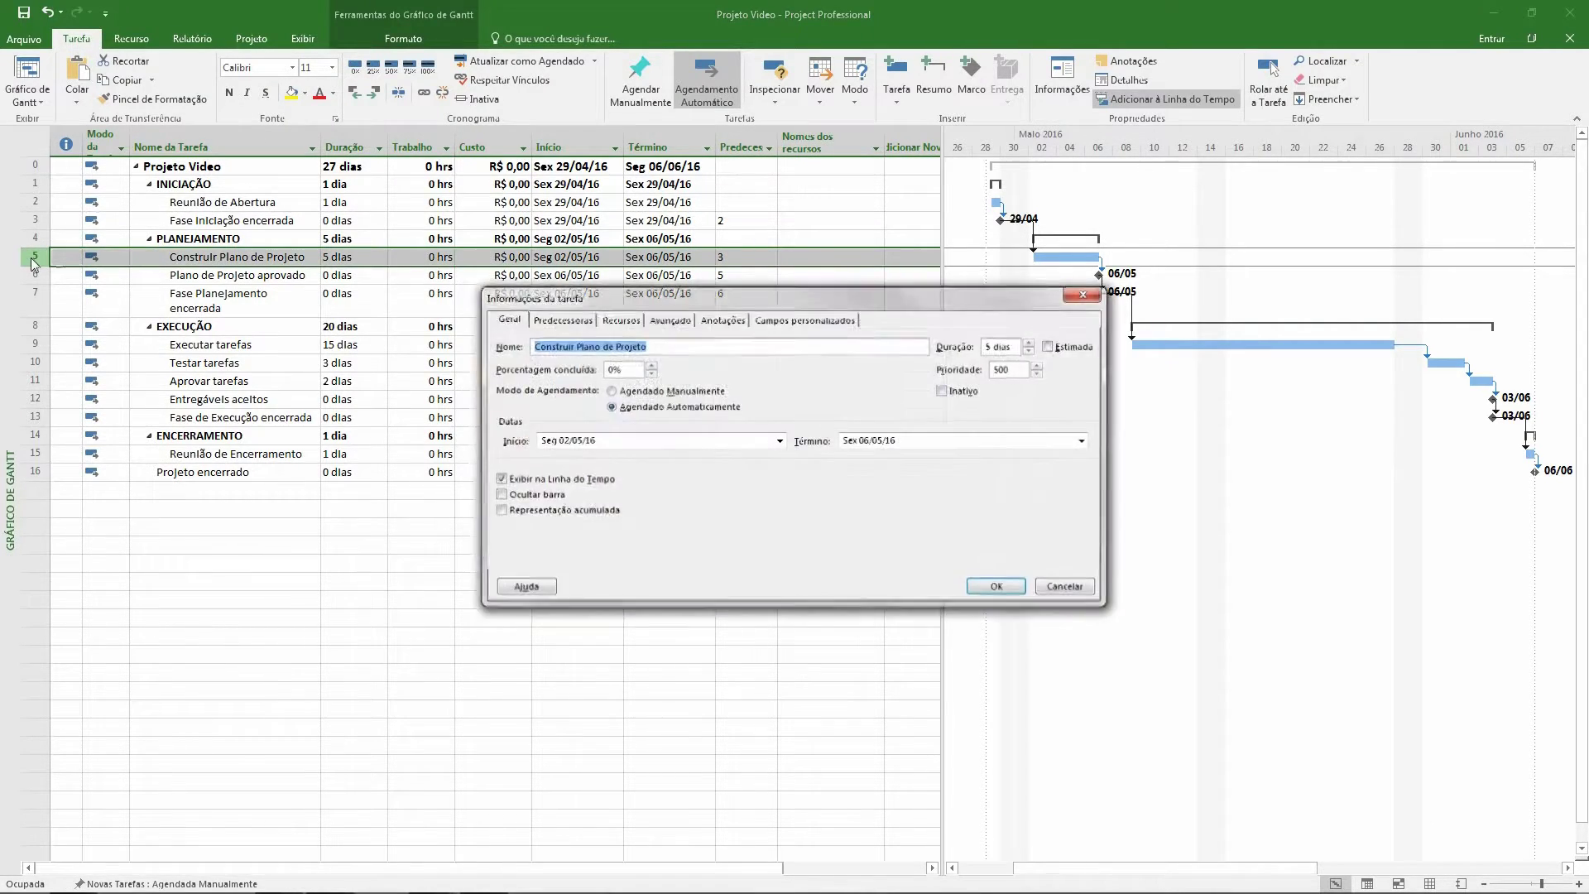
click(668, 321)
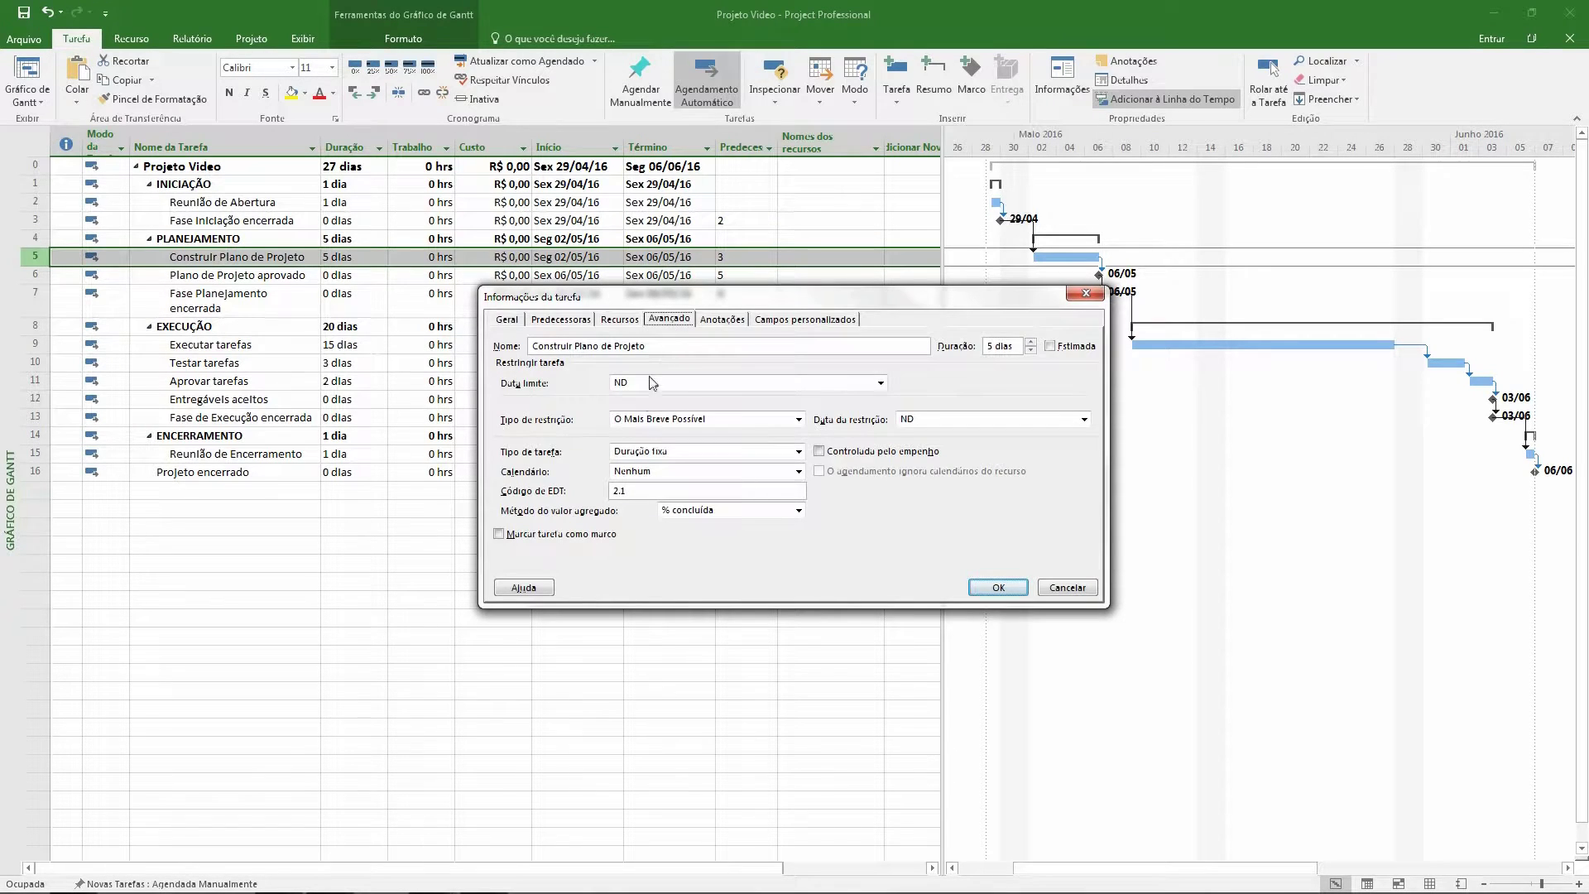
click(659, 454)
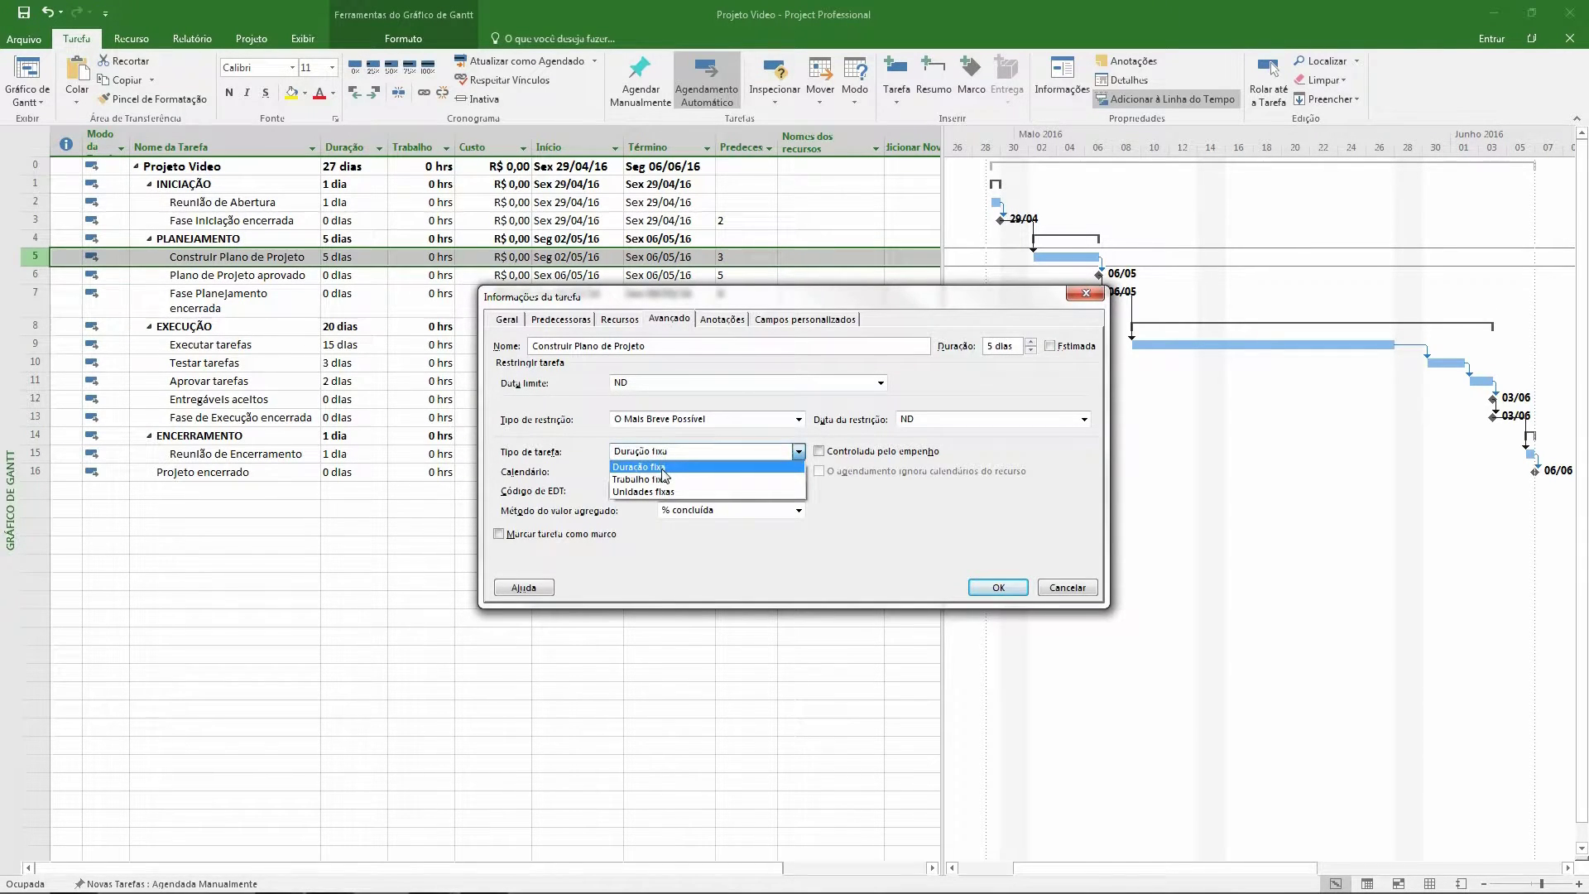
click(662, 463)
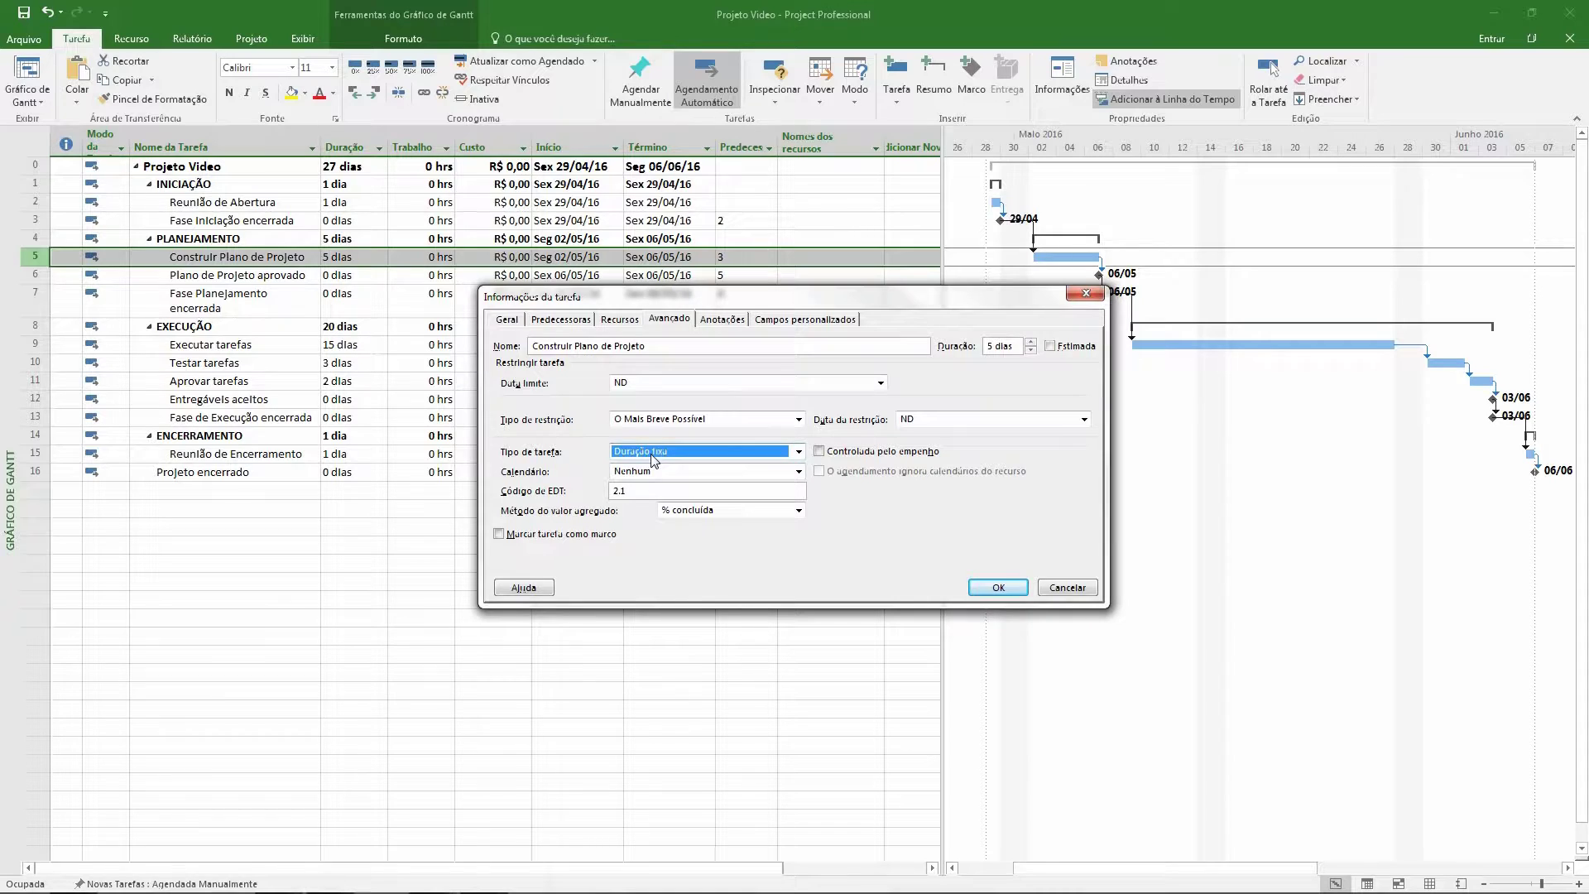
Step: Assign Recurso Trabalho to Construir Plano de Projeto at 100% units and apply the task information
click(623, 321)
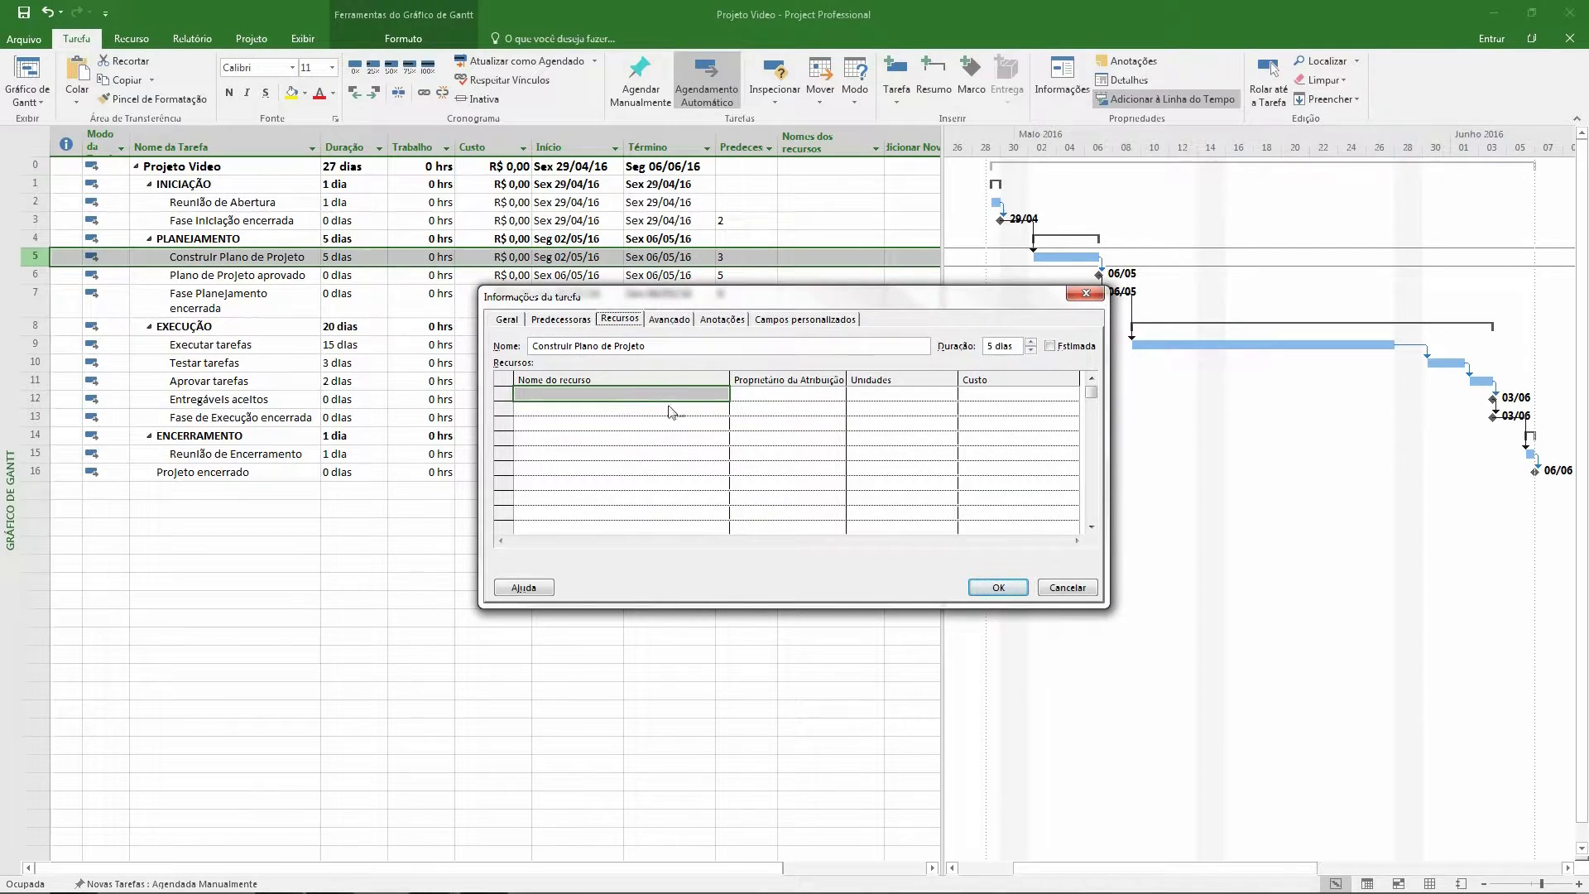
click(702, 396)
click(721, 395)
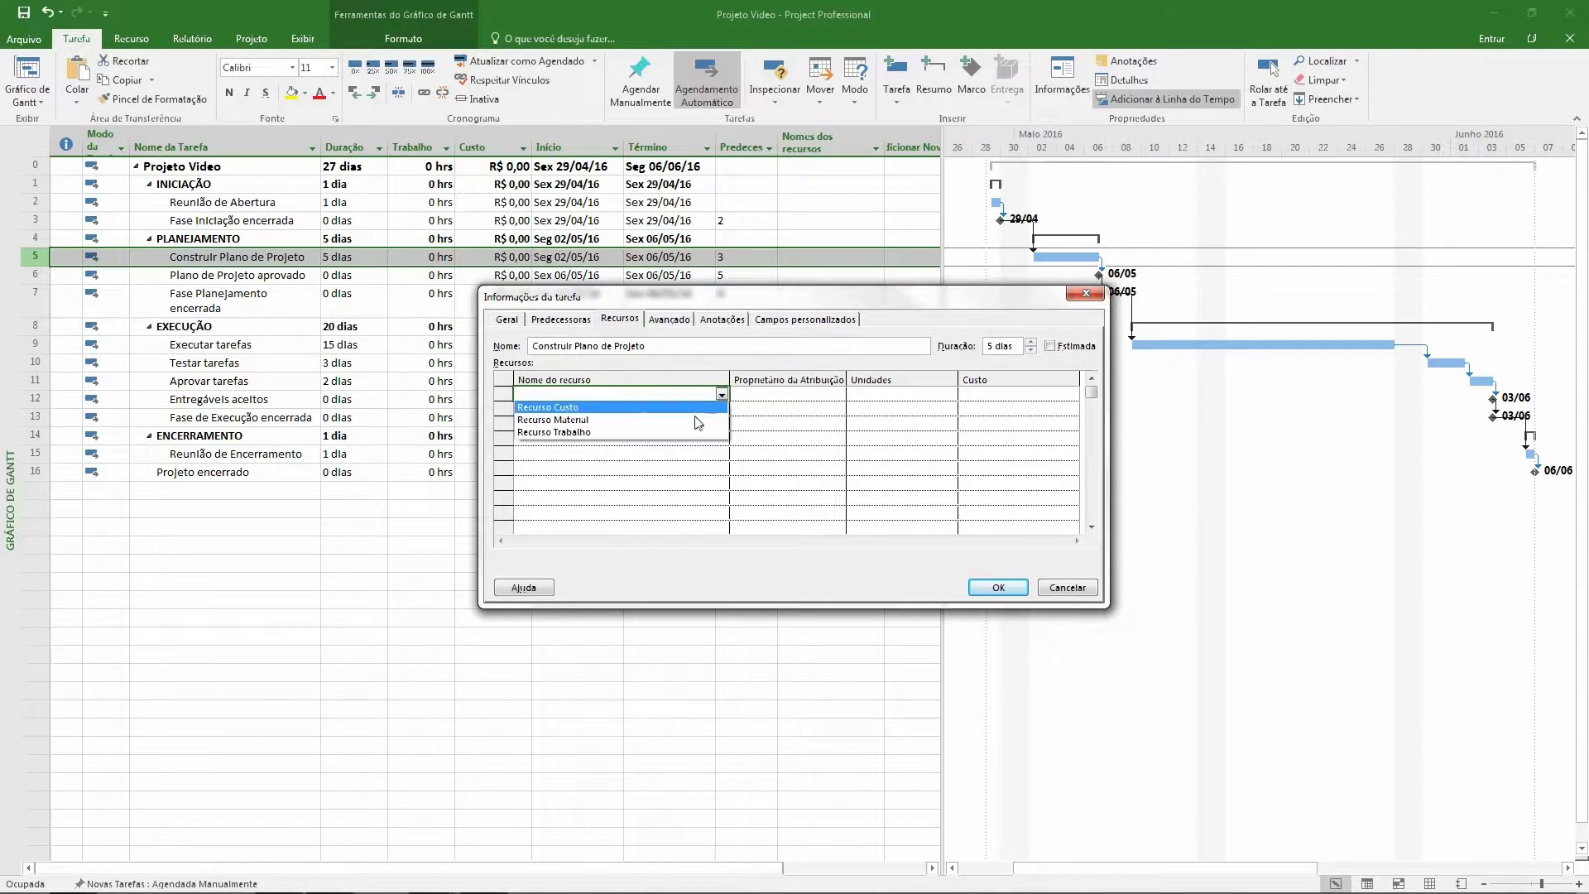
click(654, 432)
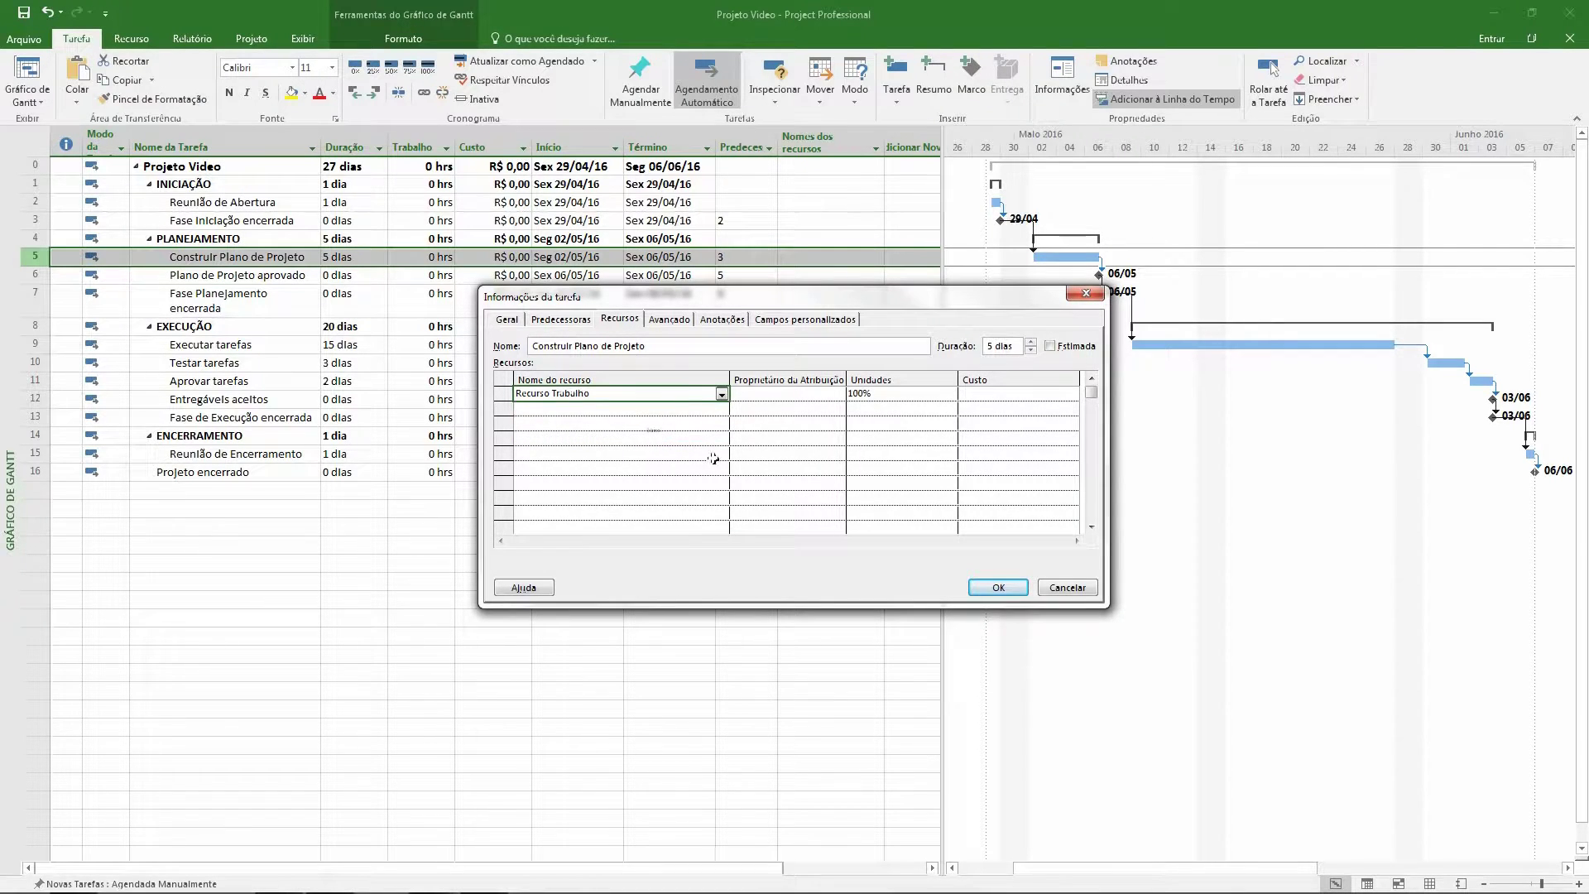
click(877, 396)
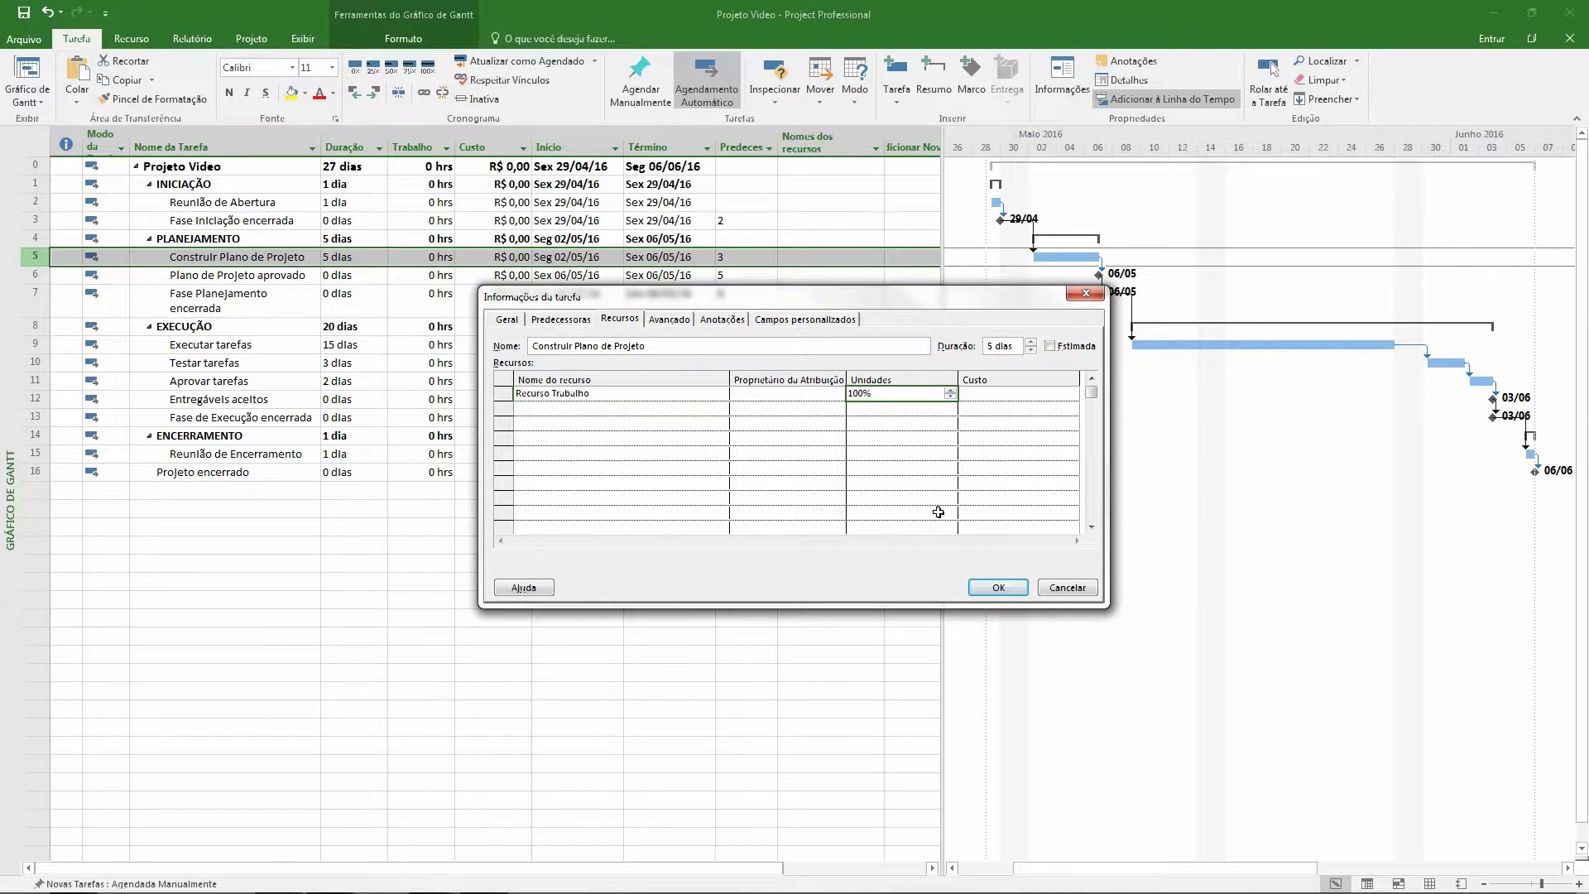
click(998, 587)
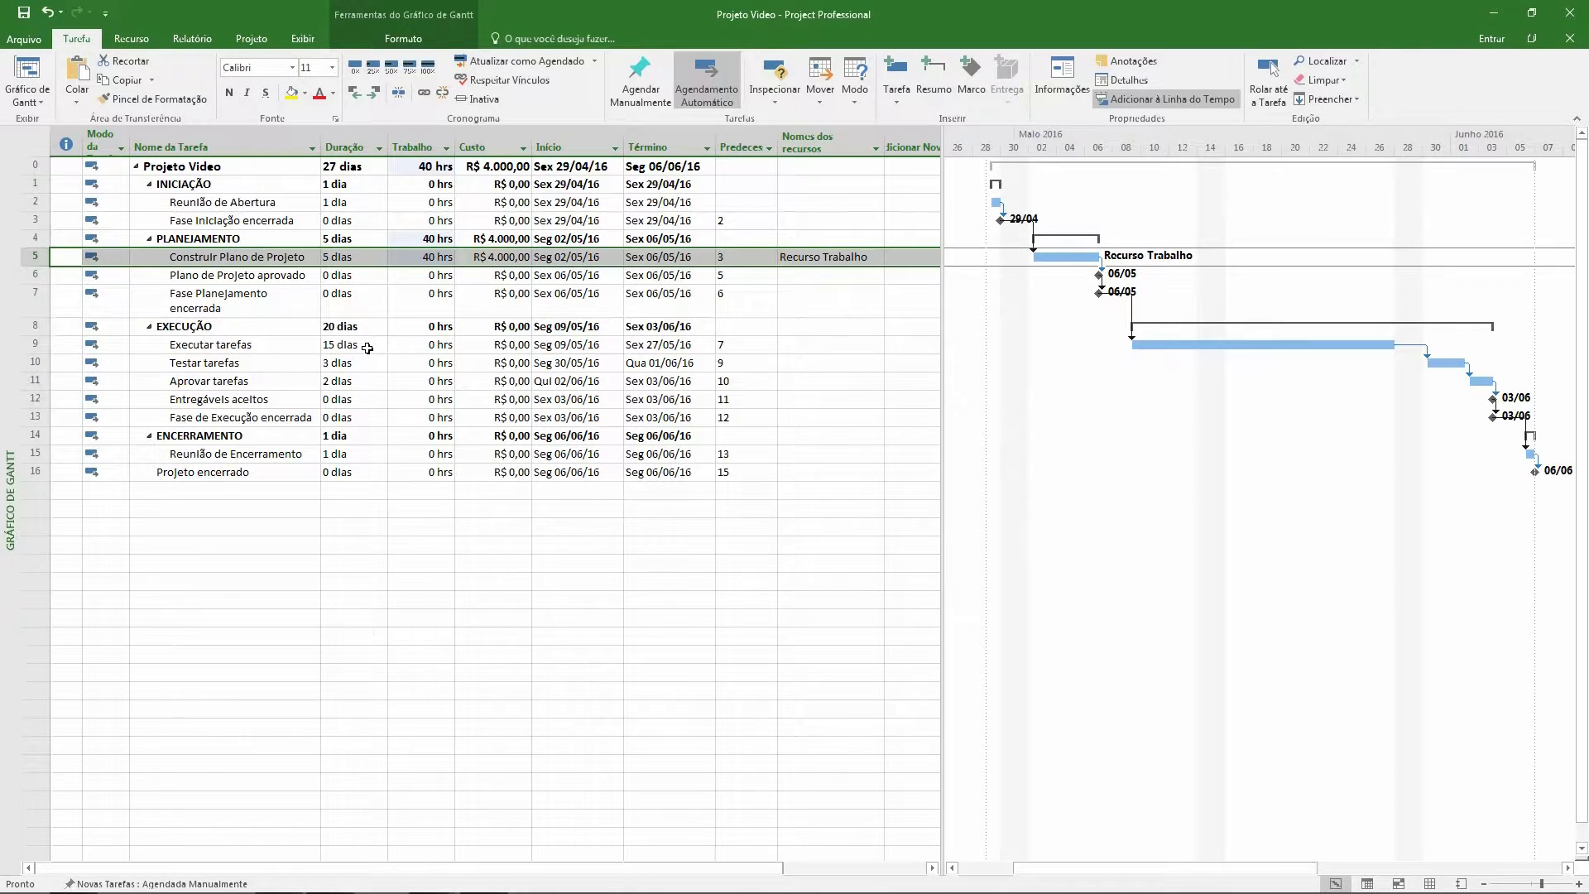
Step: Check the duration, work and cost of Construir Plano de Projeto with the work resource assigned
click(347, 257)
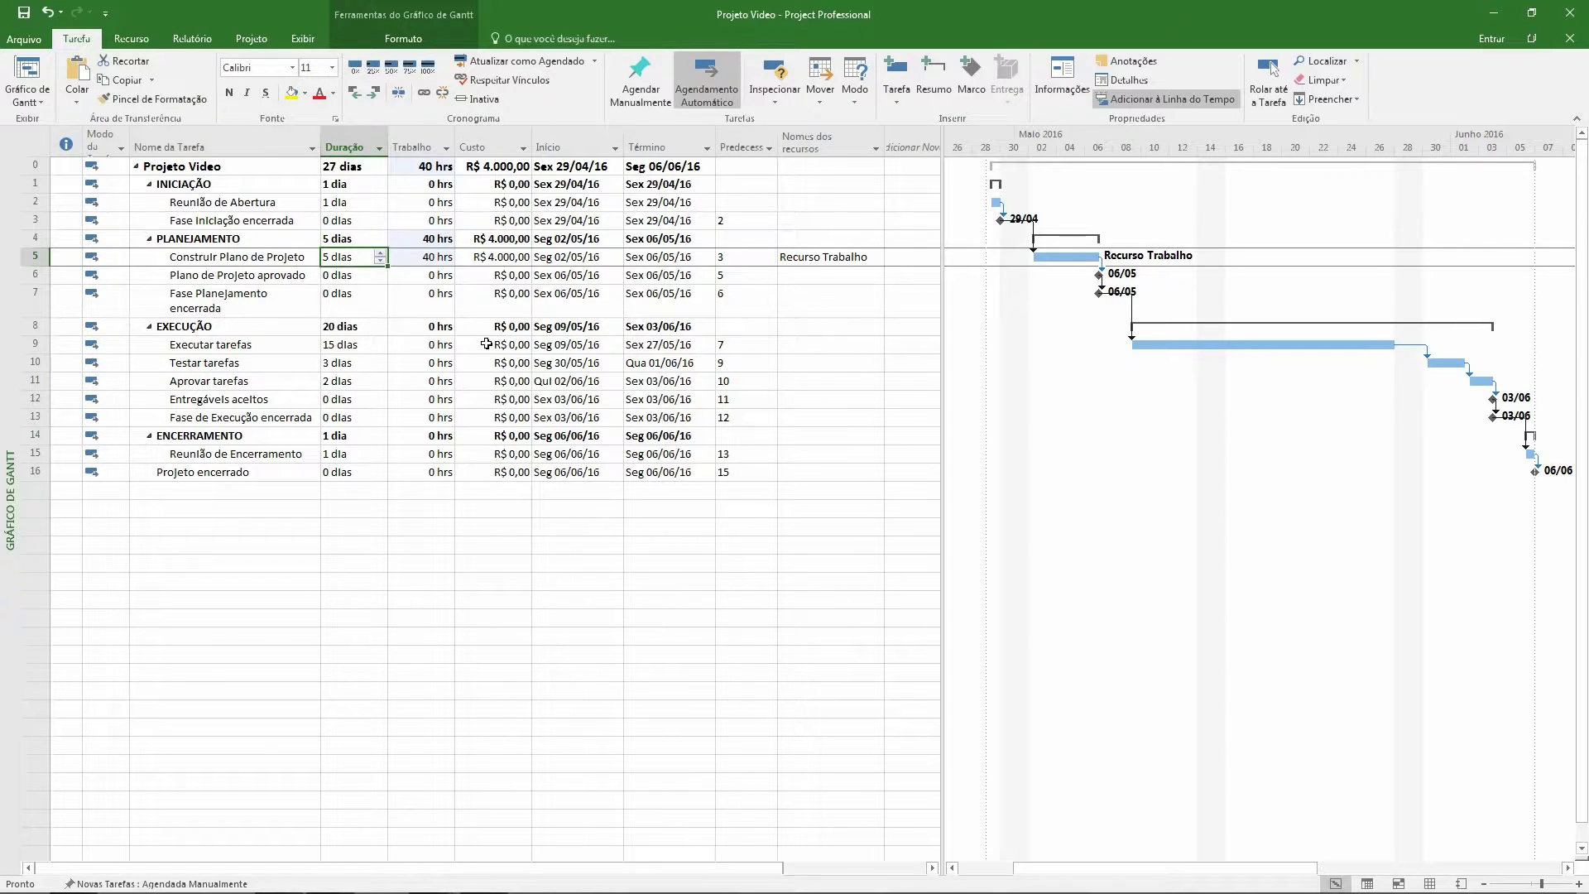
click(435, 254)
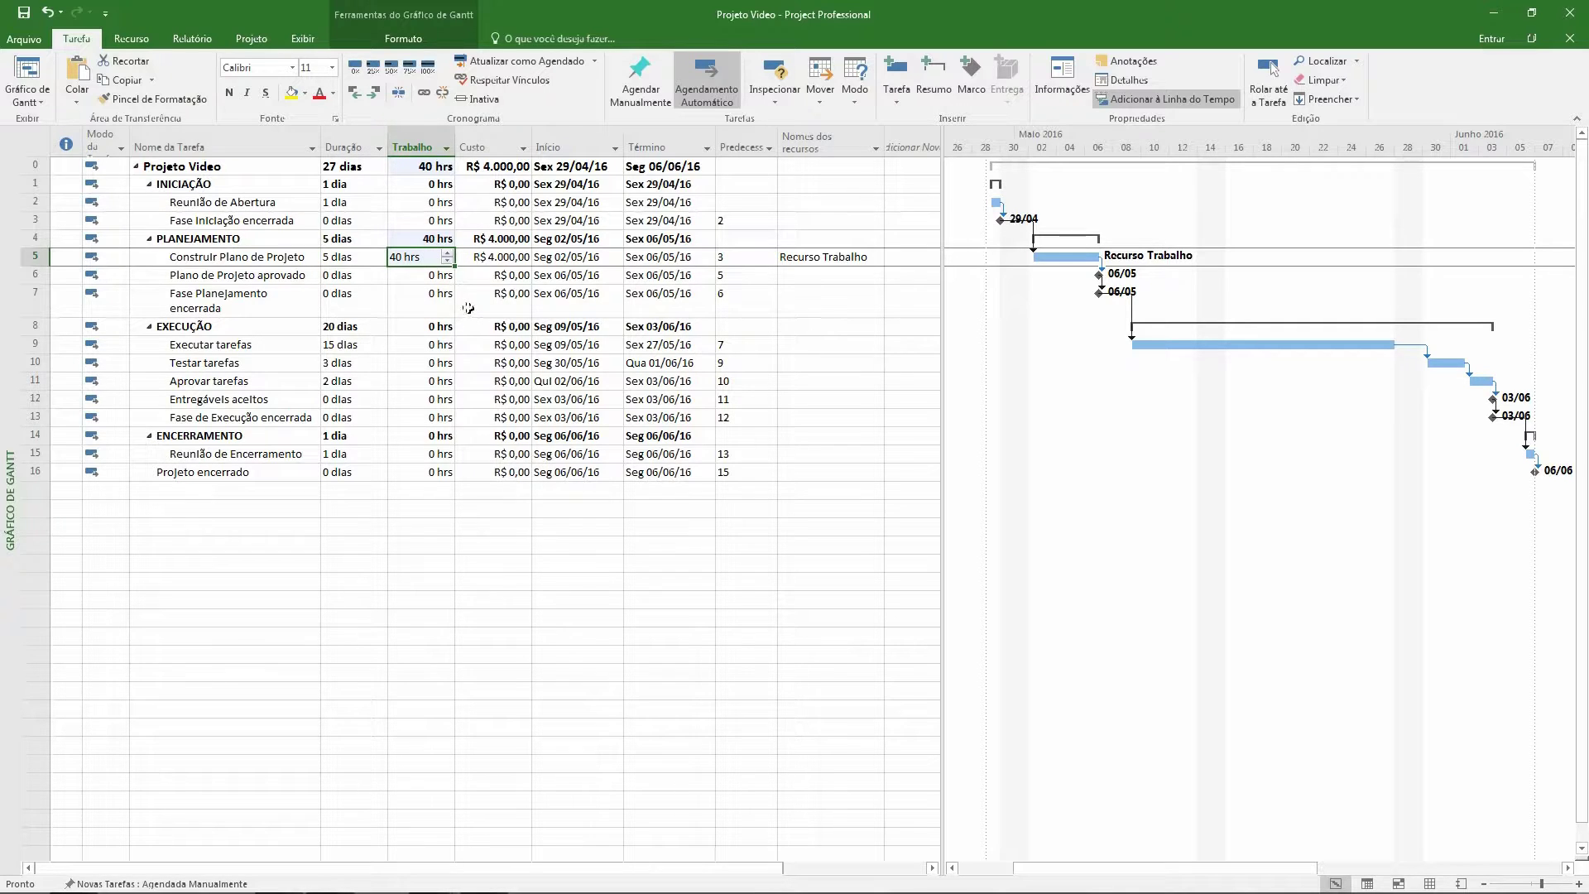
click(499, 258)
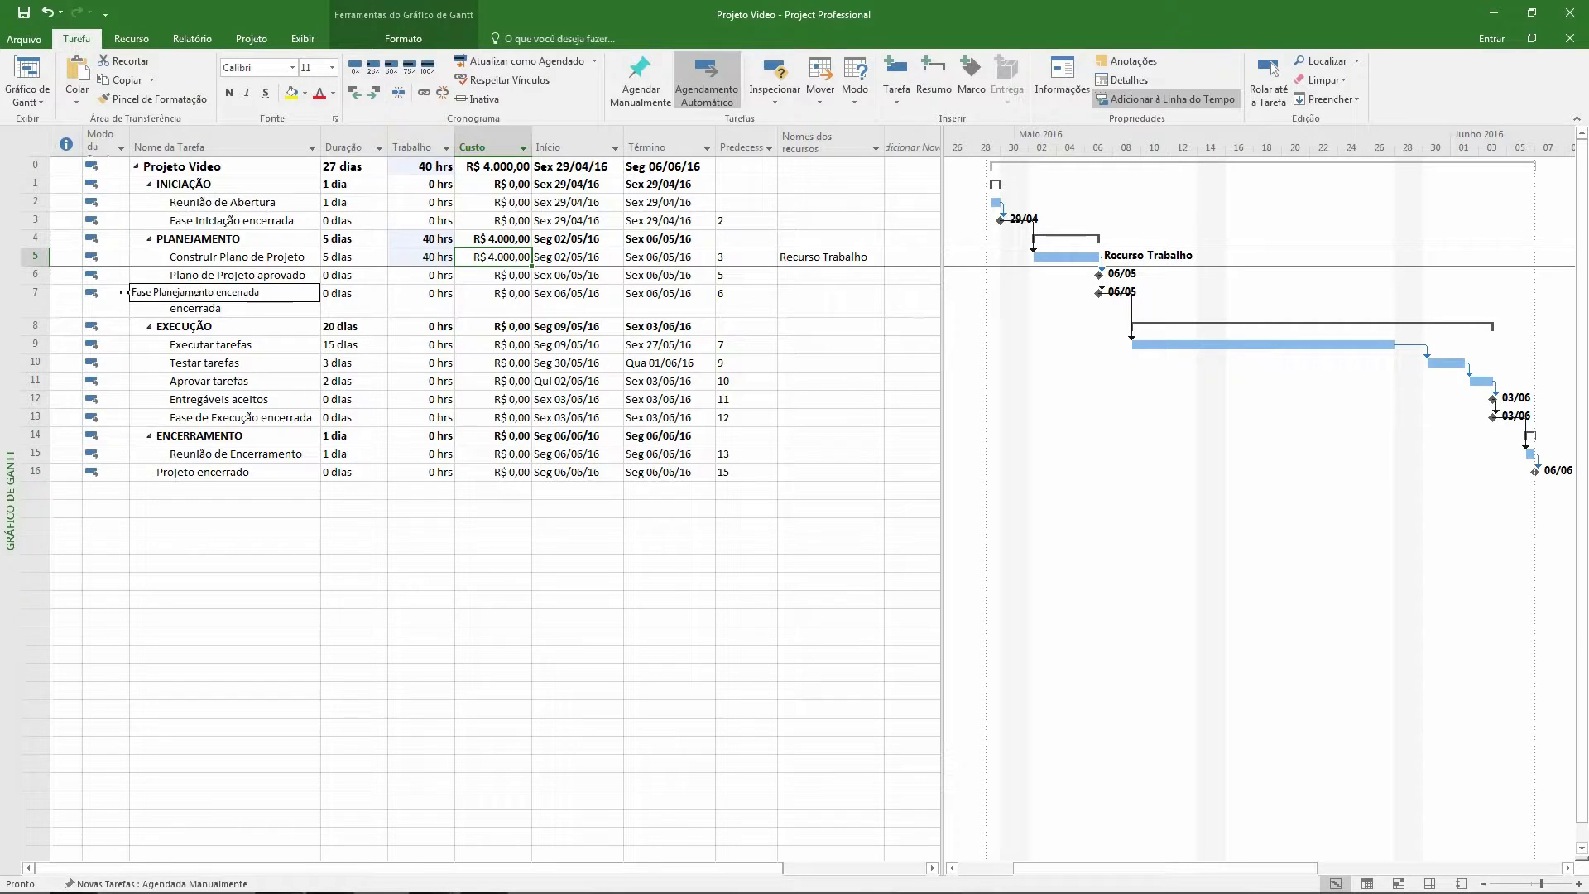
Step: Add Recurso Material to Construir Plano de Projeto with 100 units and apply the task information
click(39, 256)
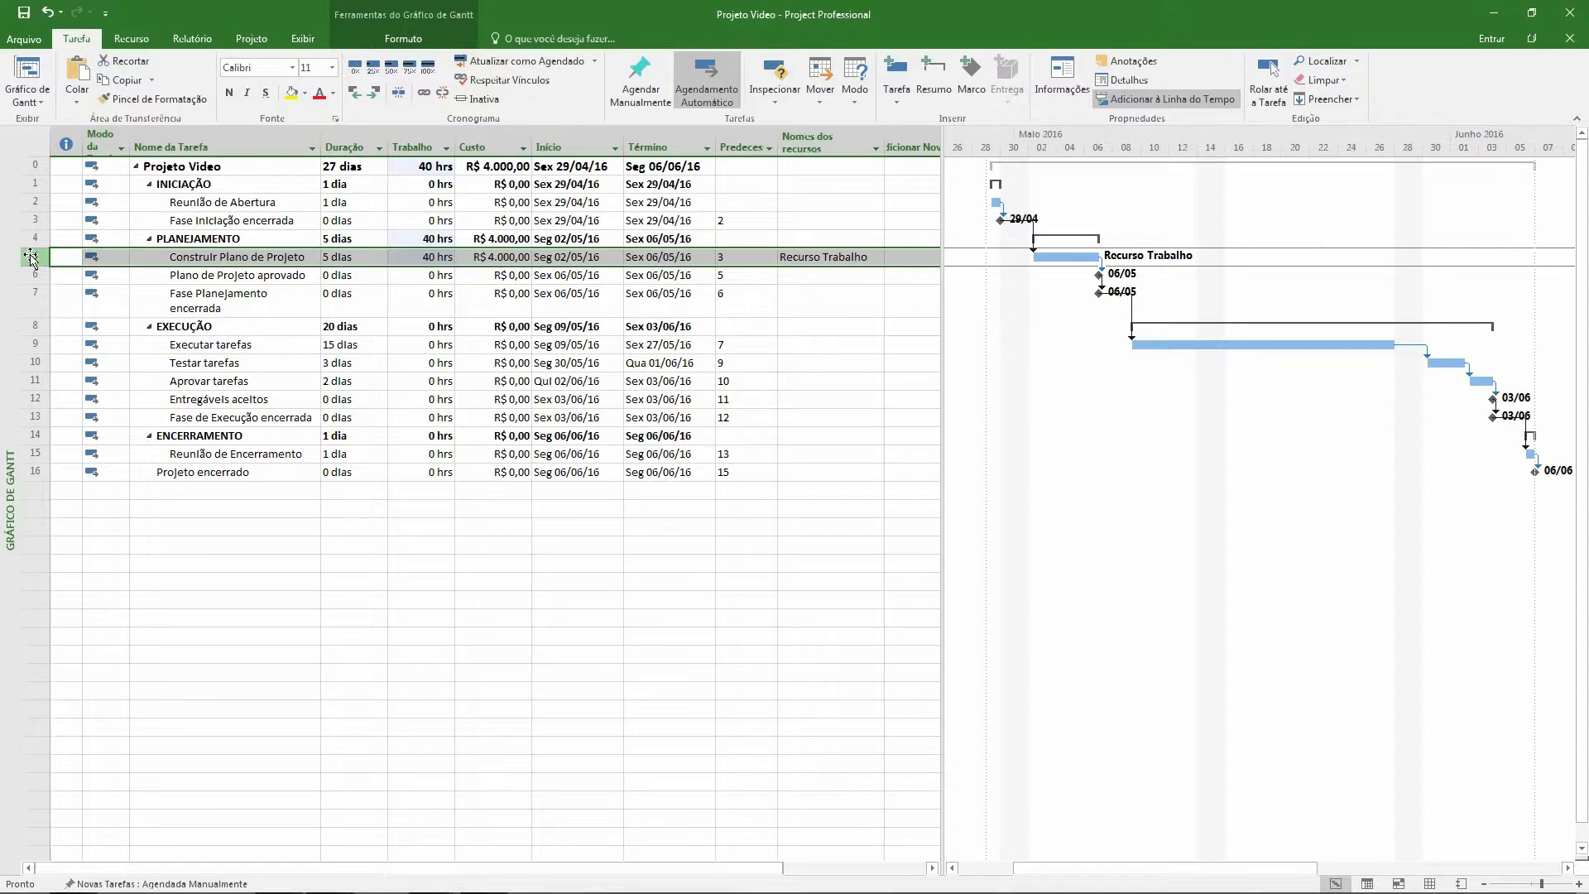
double_click(30, 256)
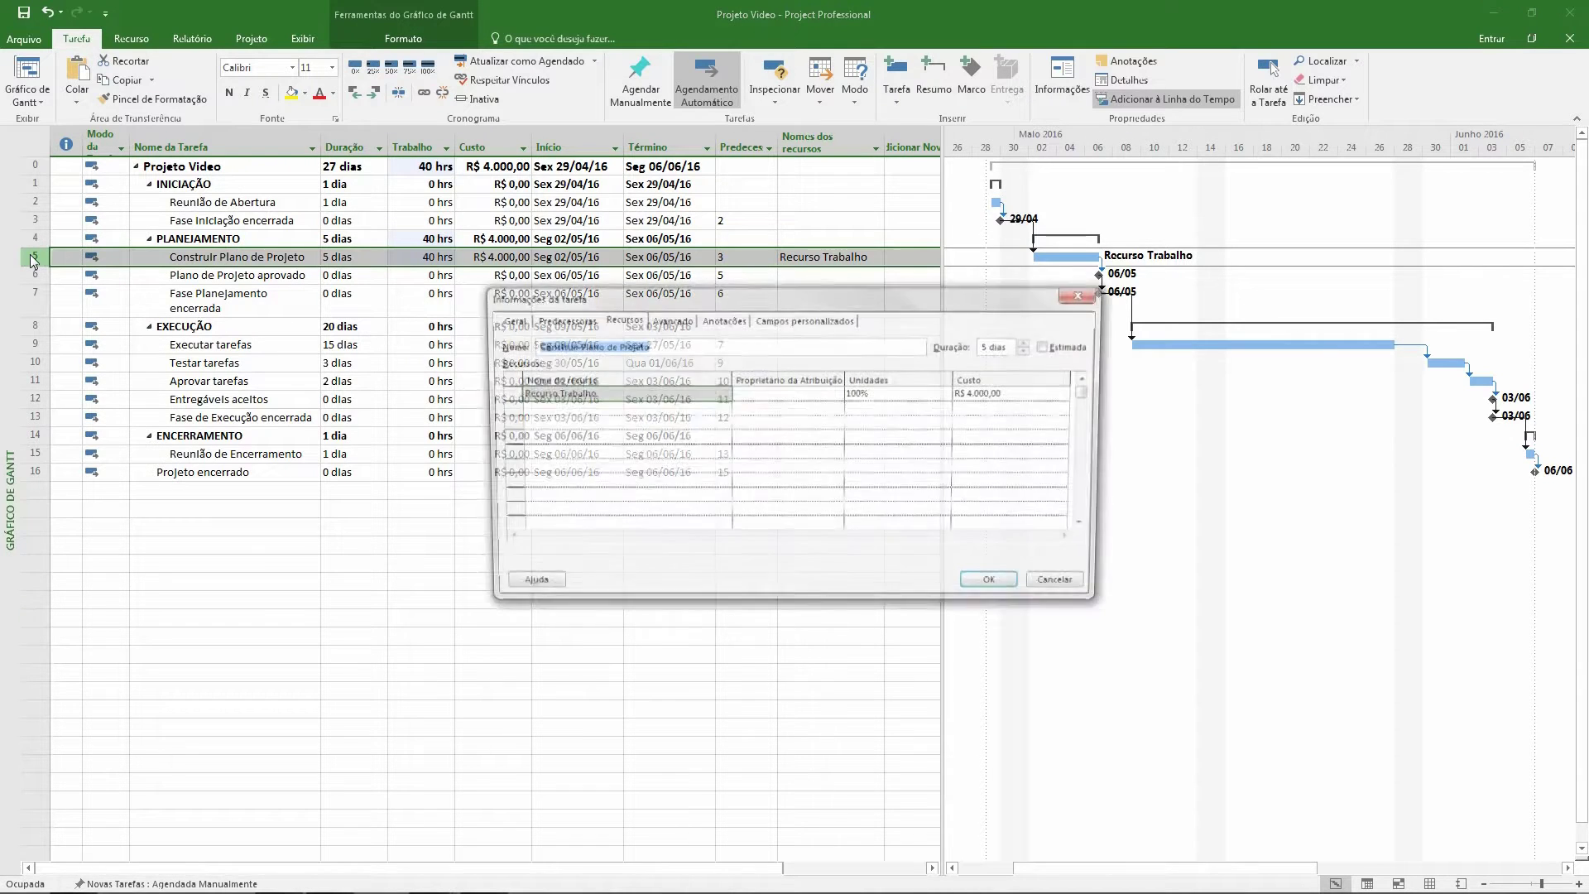
click(620, 321)
click(670, 408)
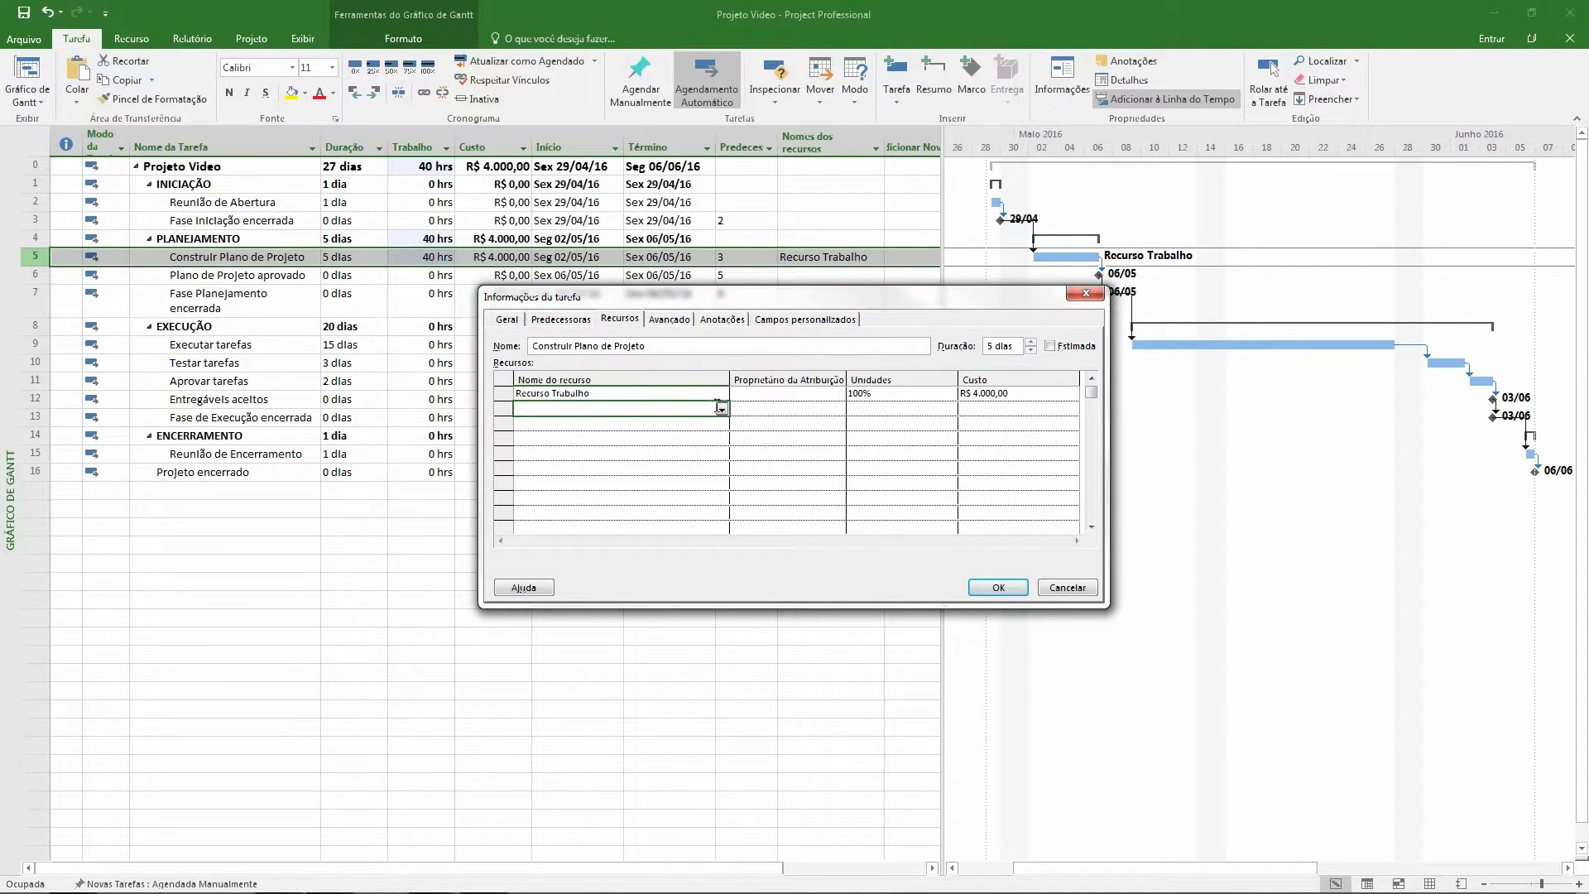
click(721, 408)
click(683, 438)
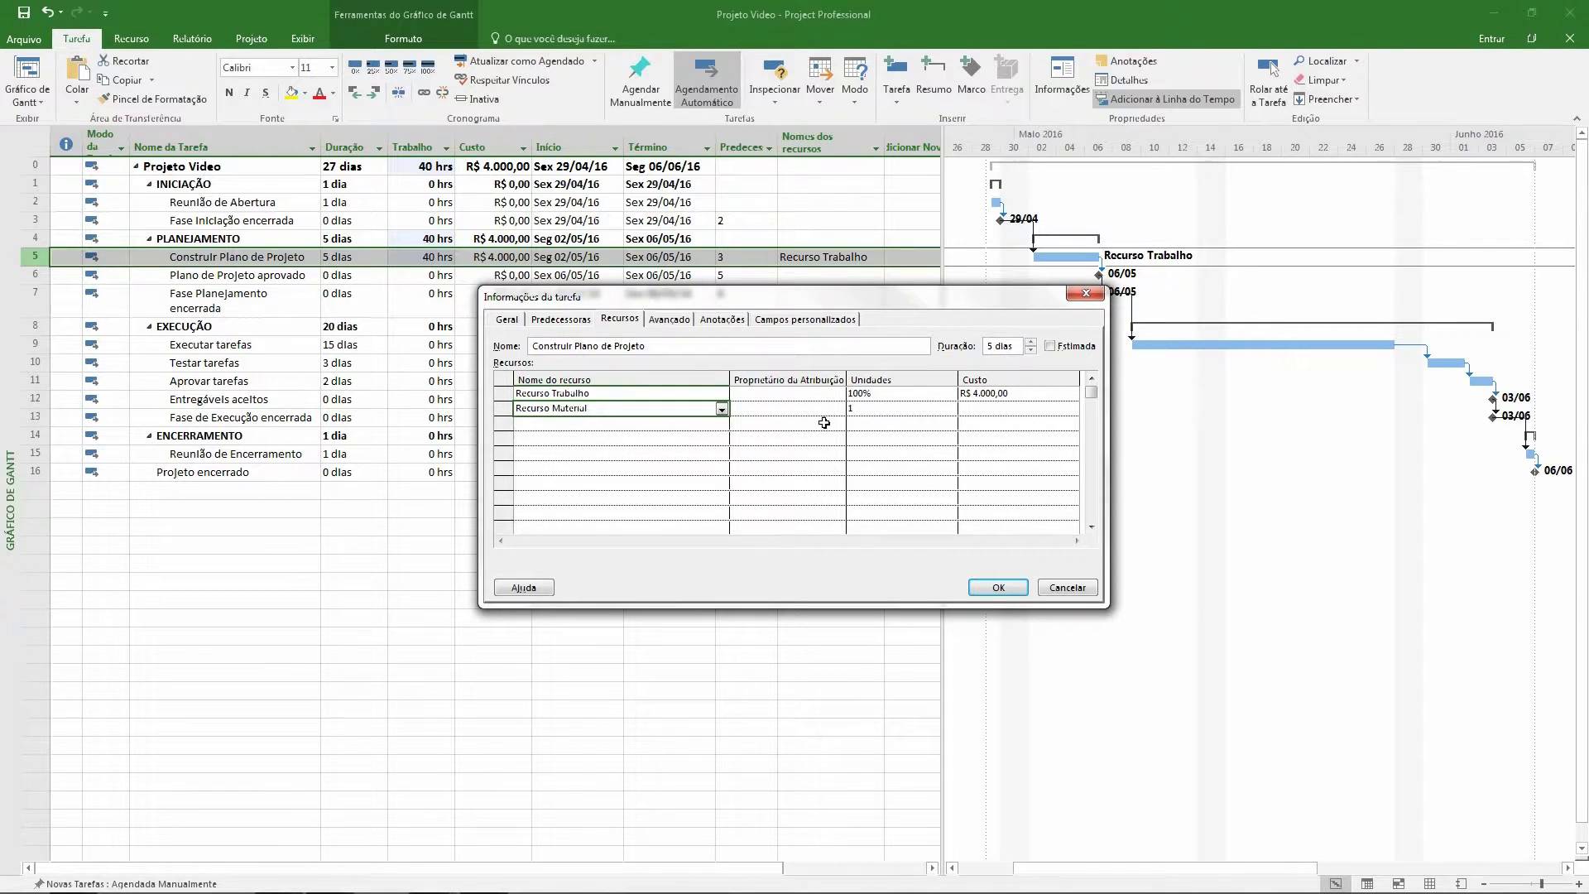
click(858, 410)
text(00)
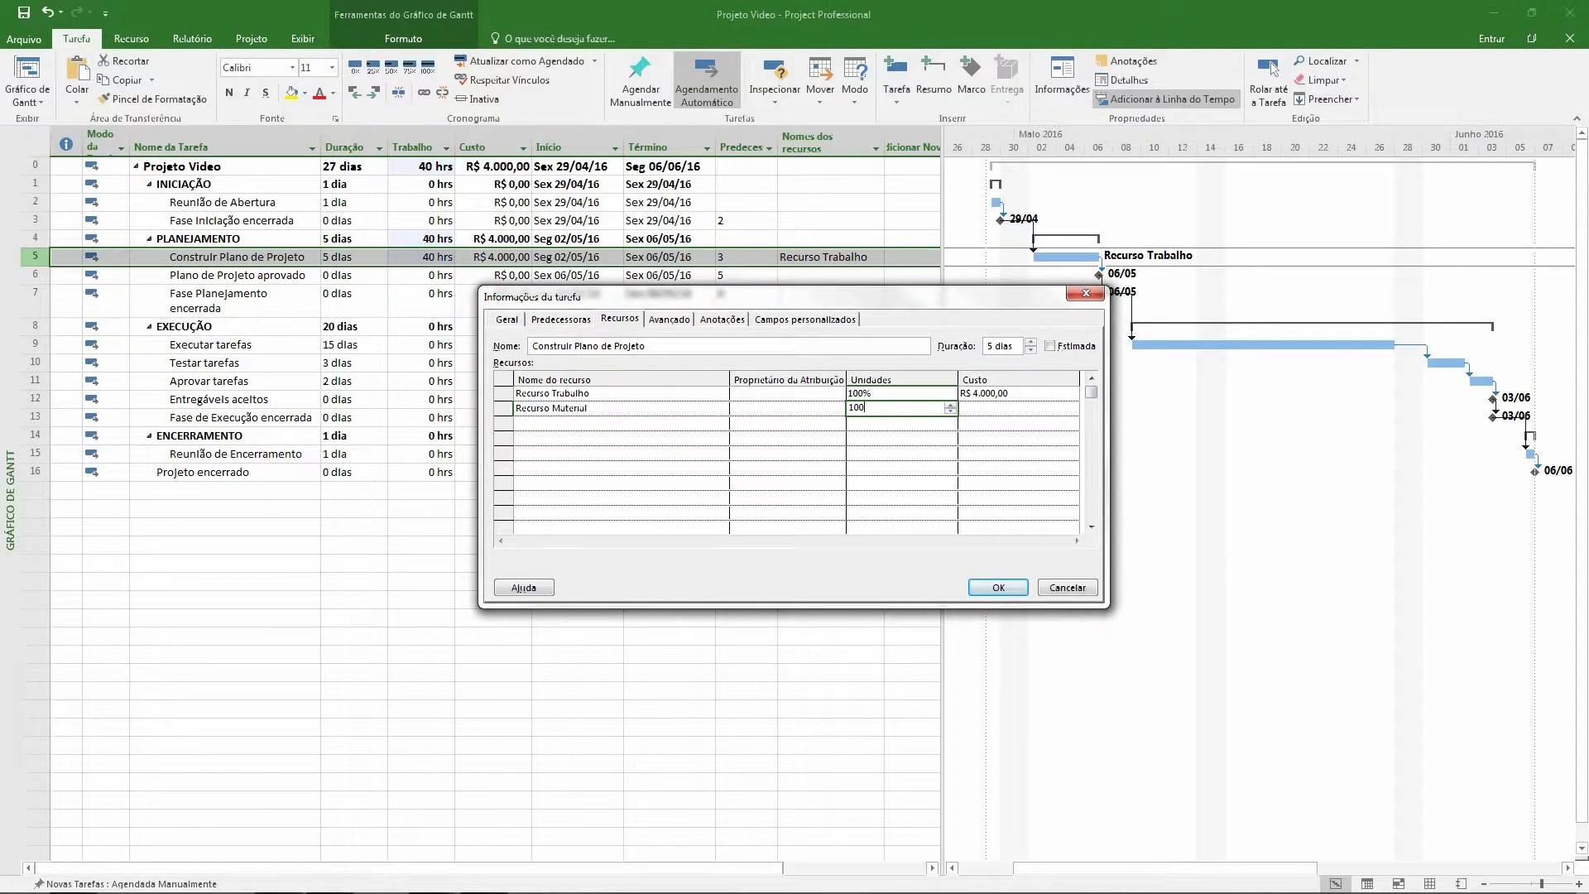
key(Return)
click(879, 410)
click(996, 588)
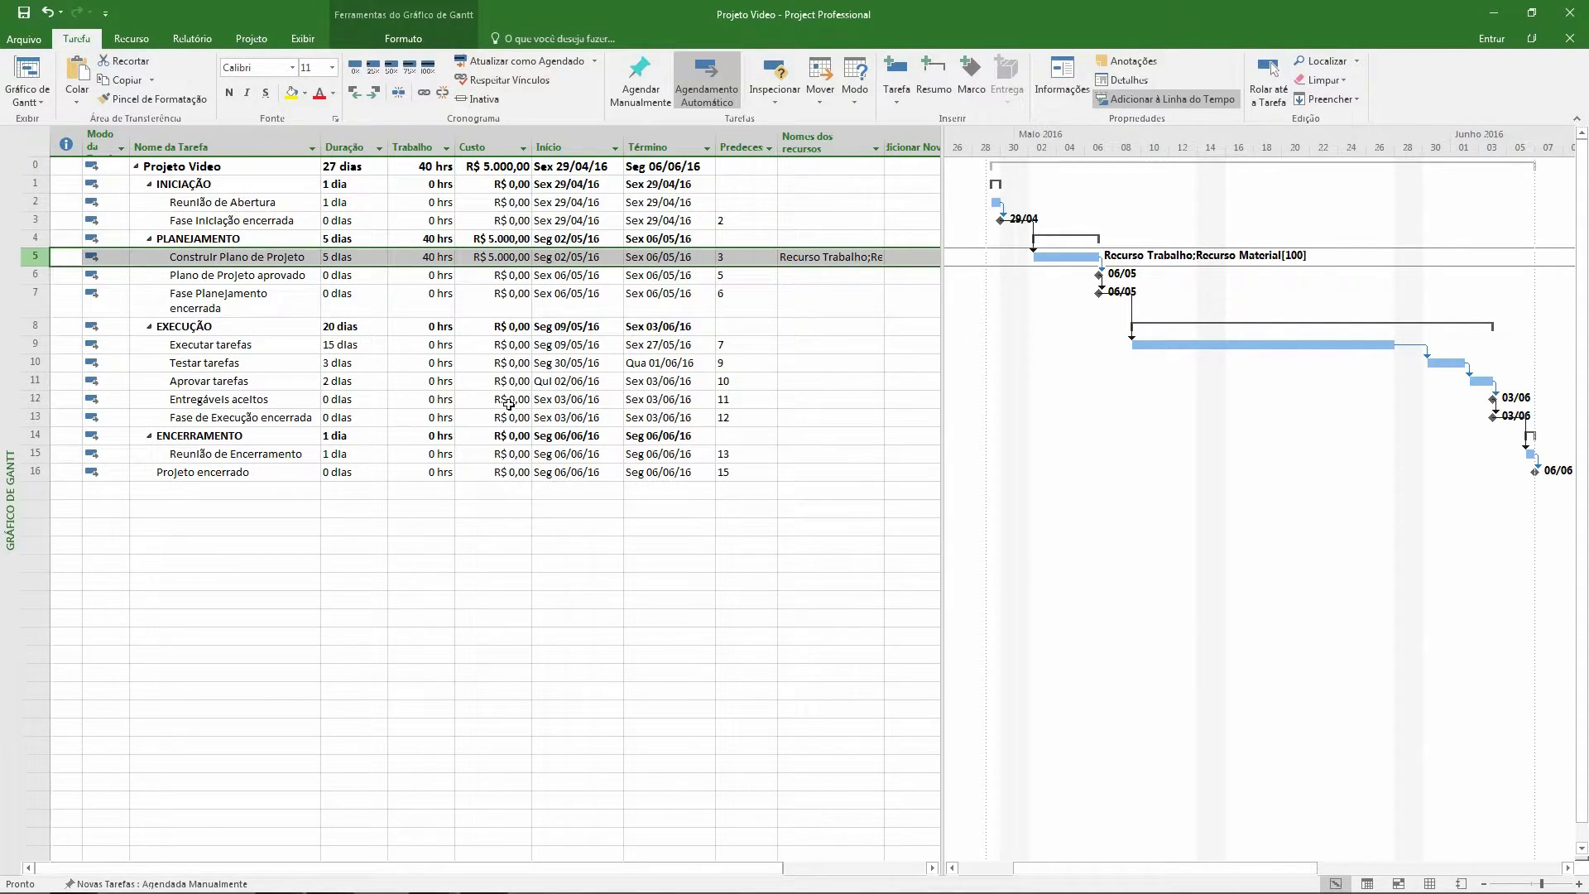
Step: Check the duration, work and cost of Construir Plano de Projeto with the material resource added
click(356, 263)
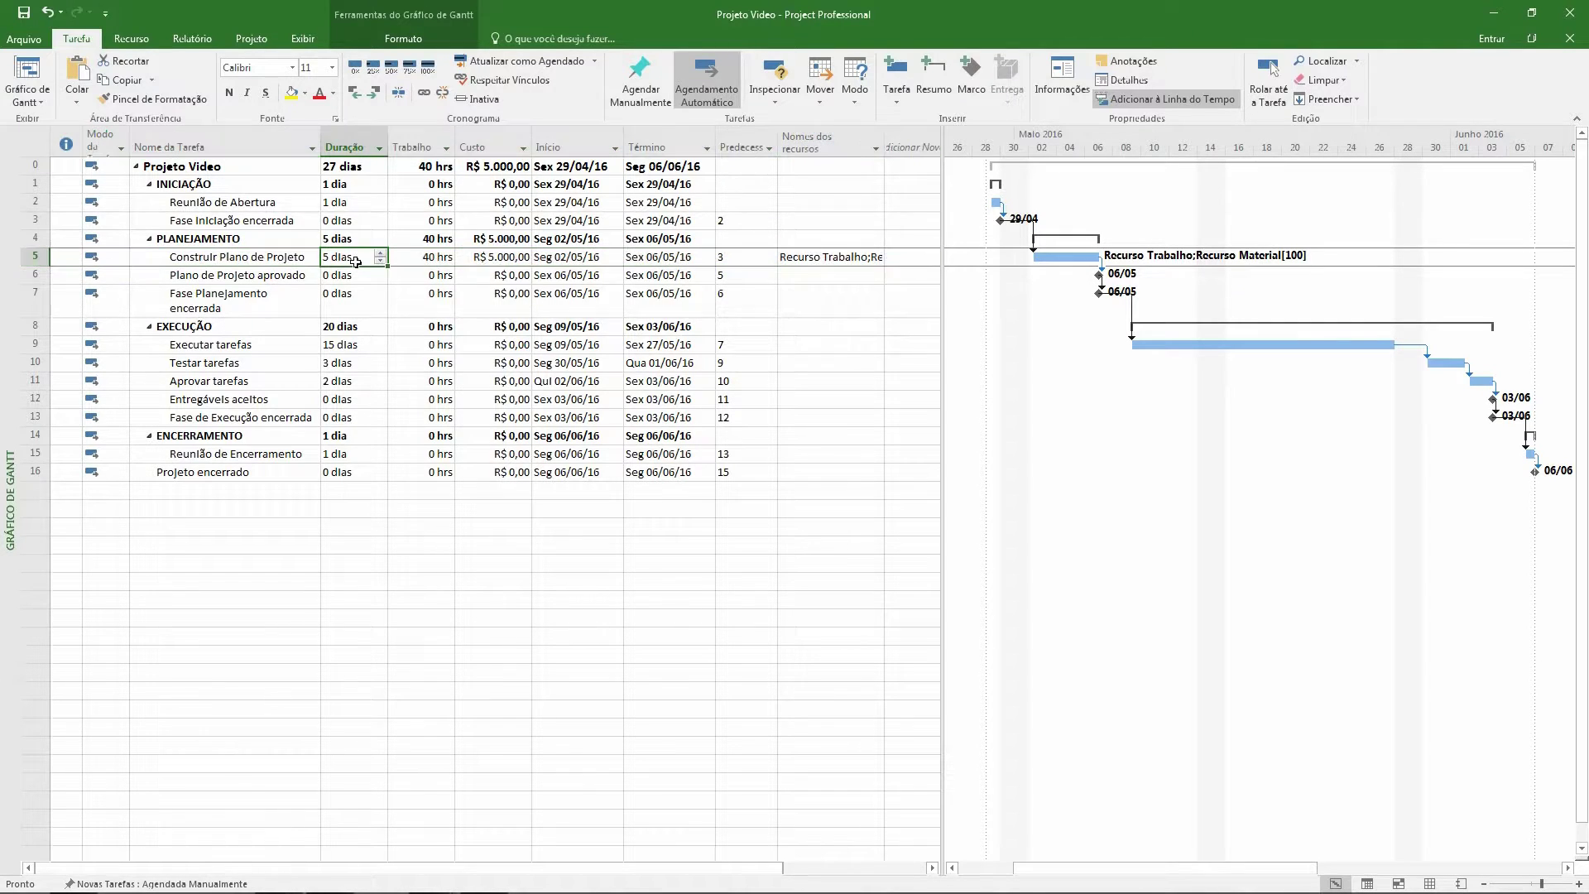
click(434, 257)
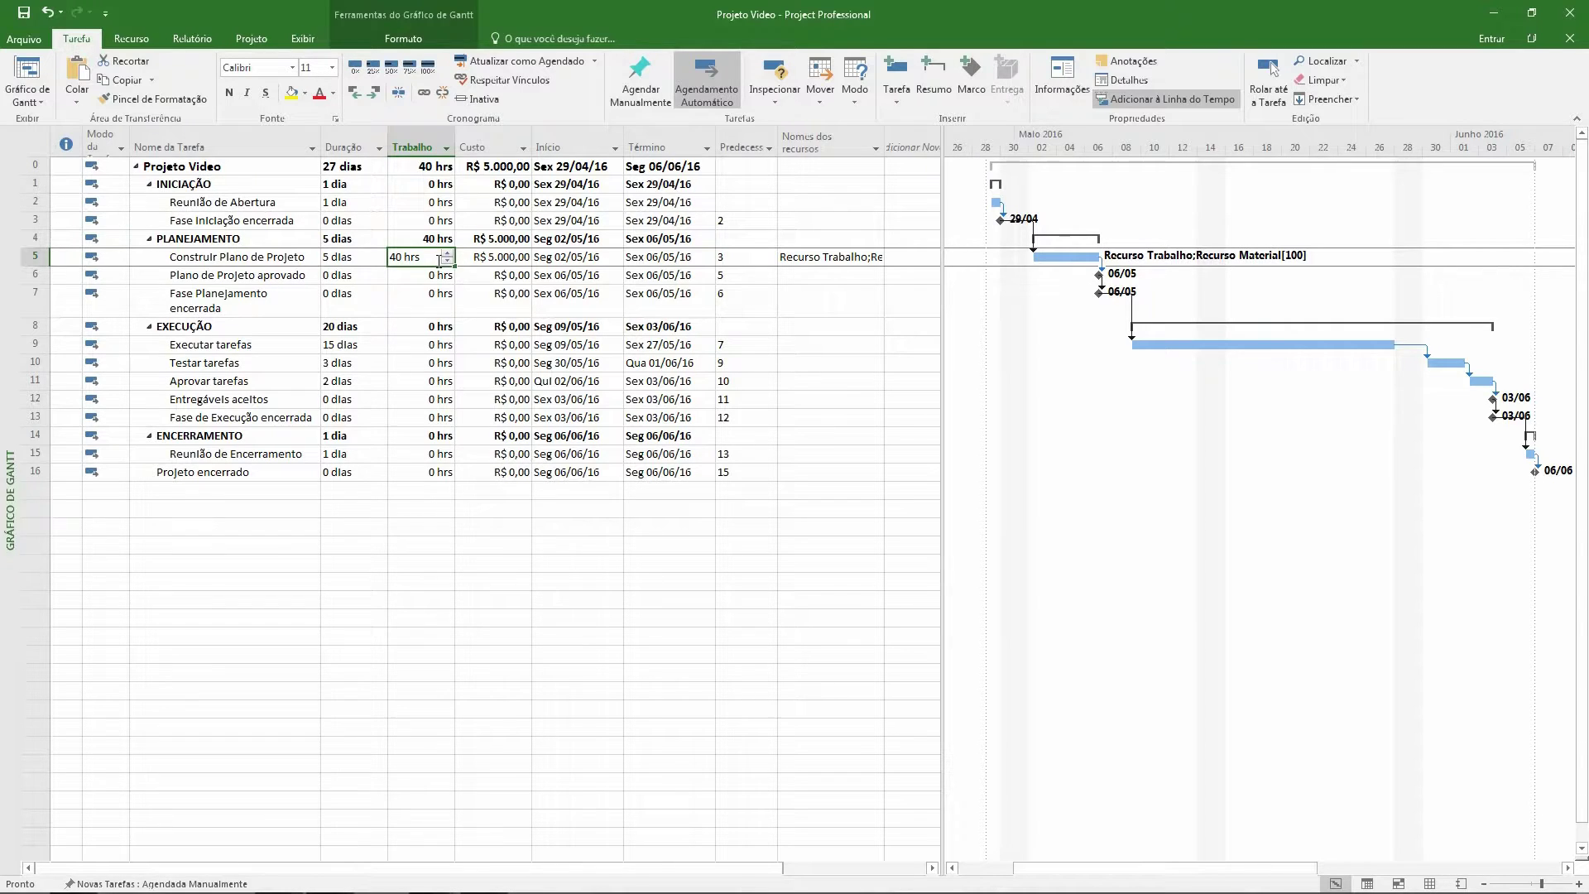
click(506, 259)
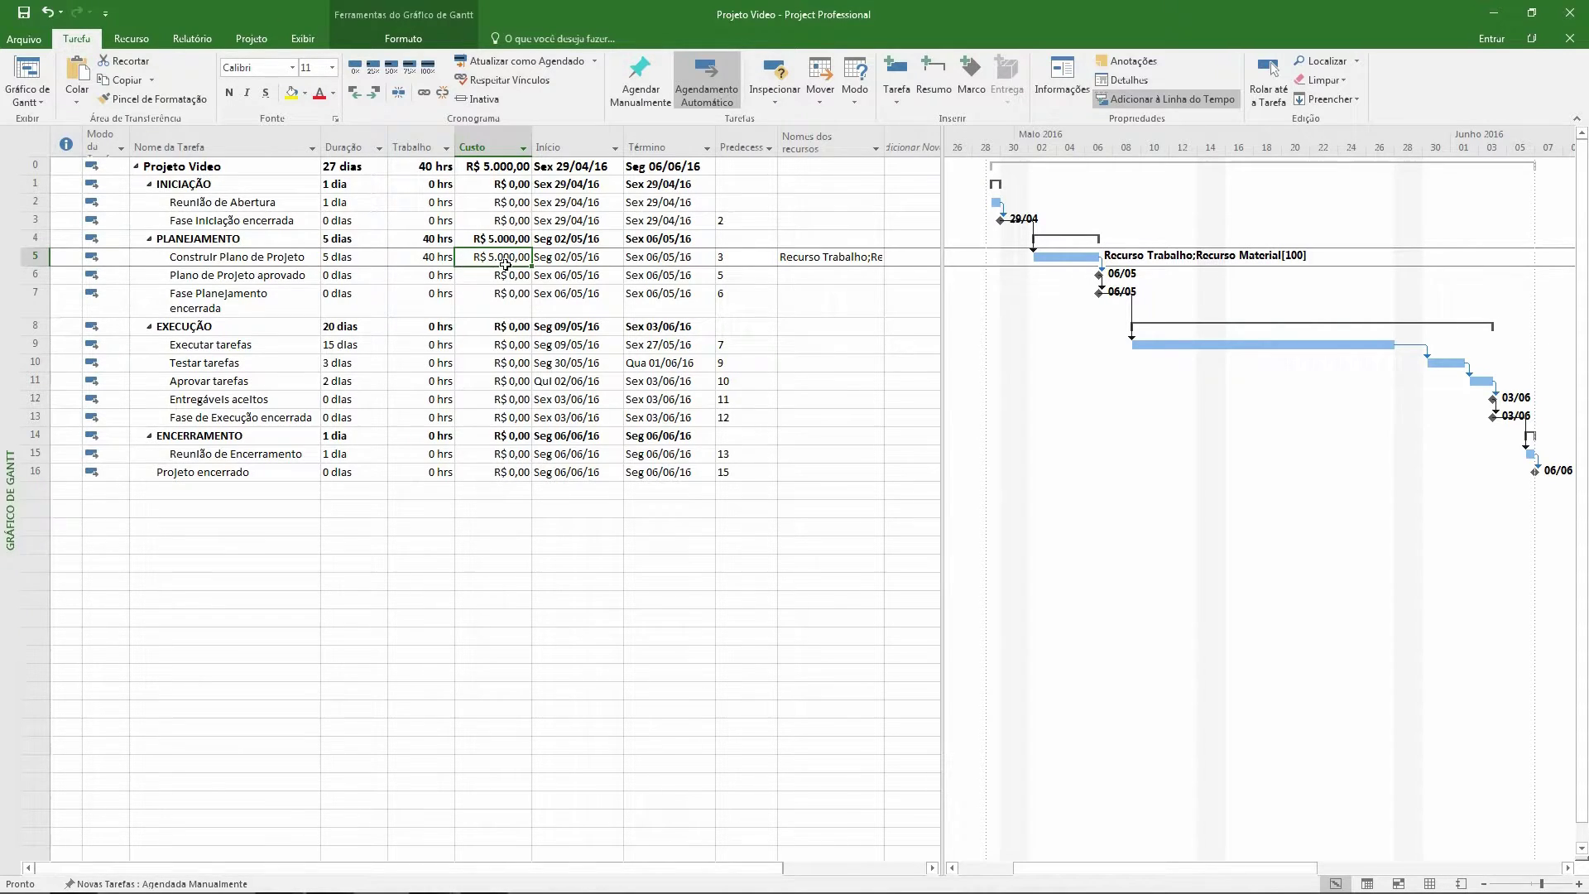
Step: Add Recurso Custo to Construir Plano de Projeto with a cost of R$ 3.000,00 and apply the task information
double_click(36, 257)
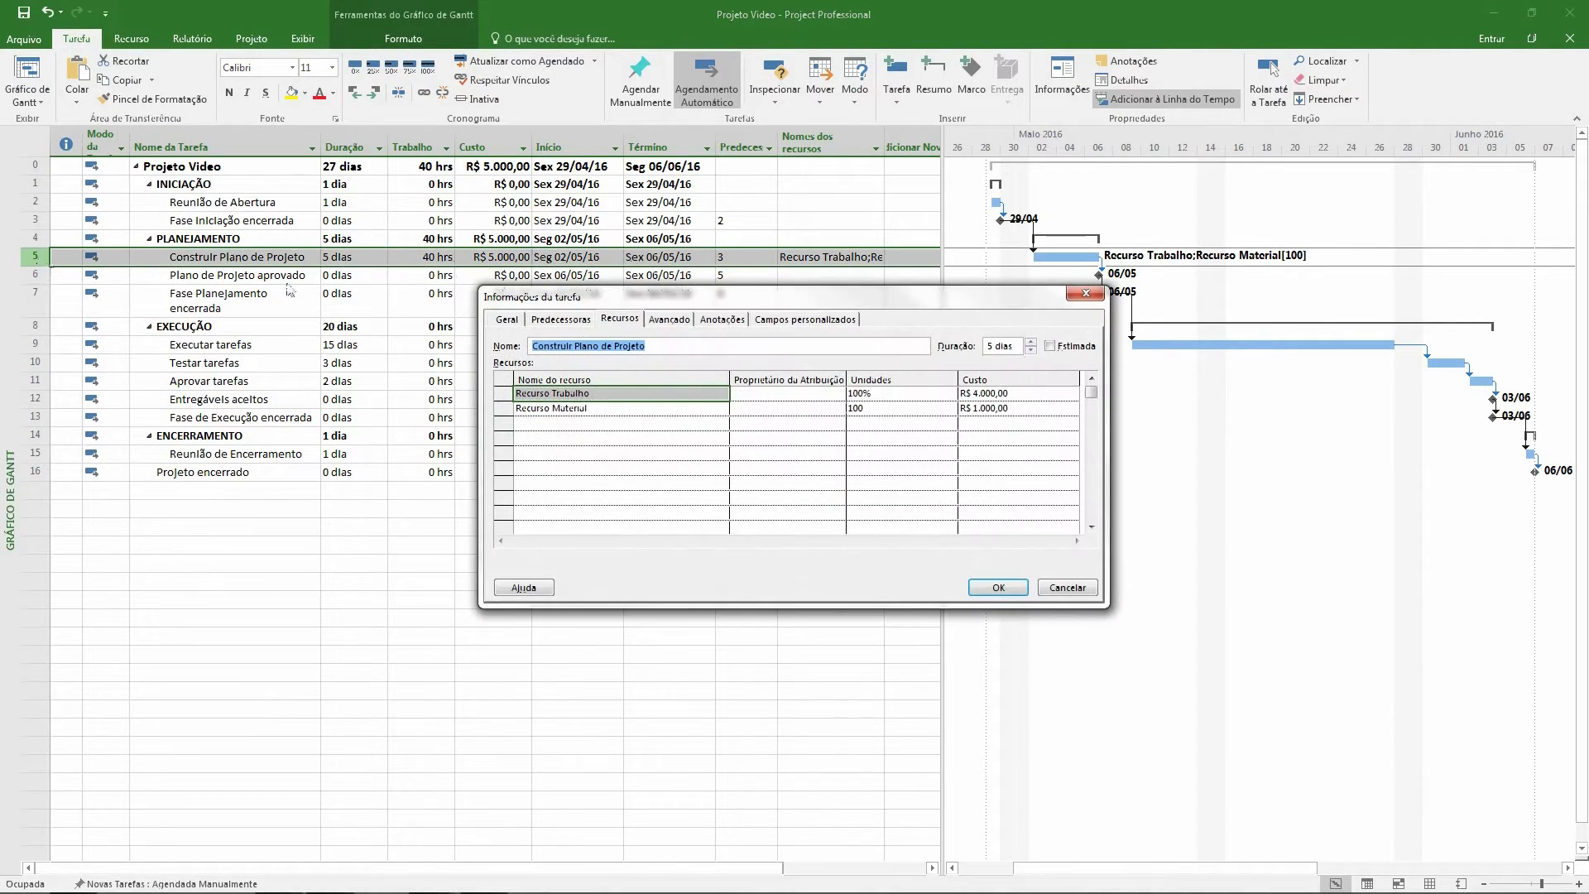
click(620, 319)
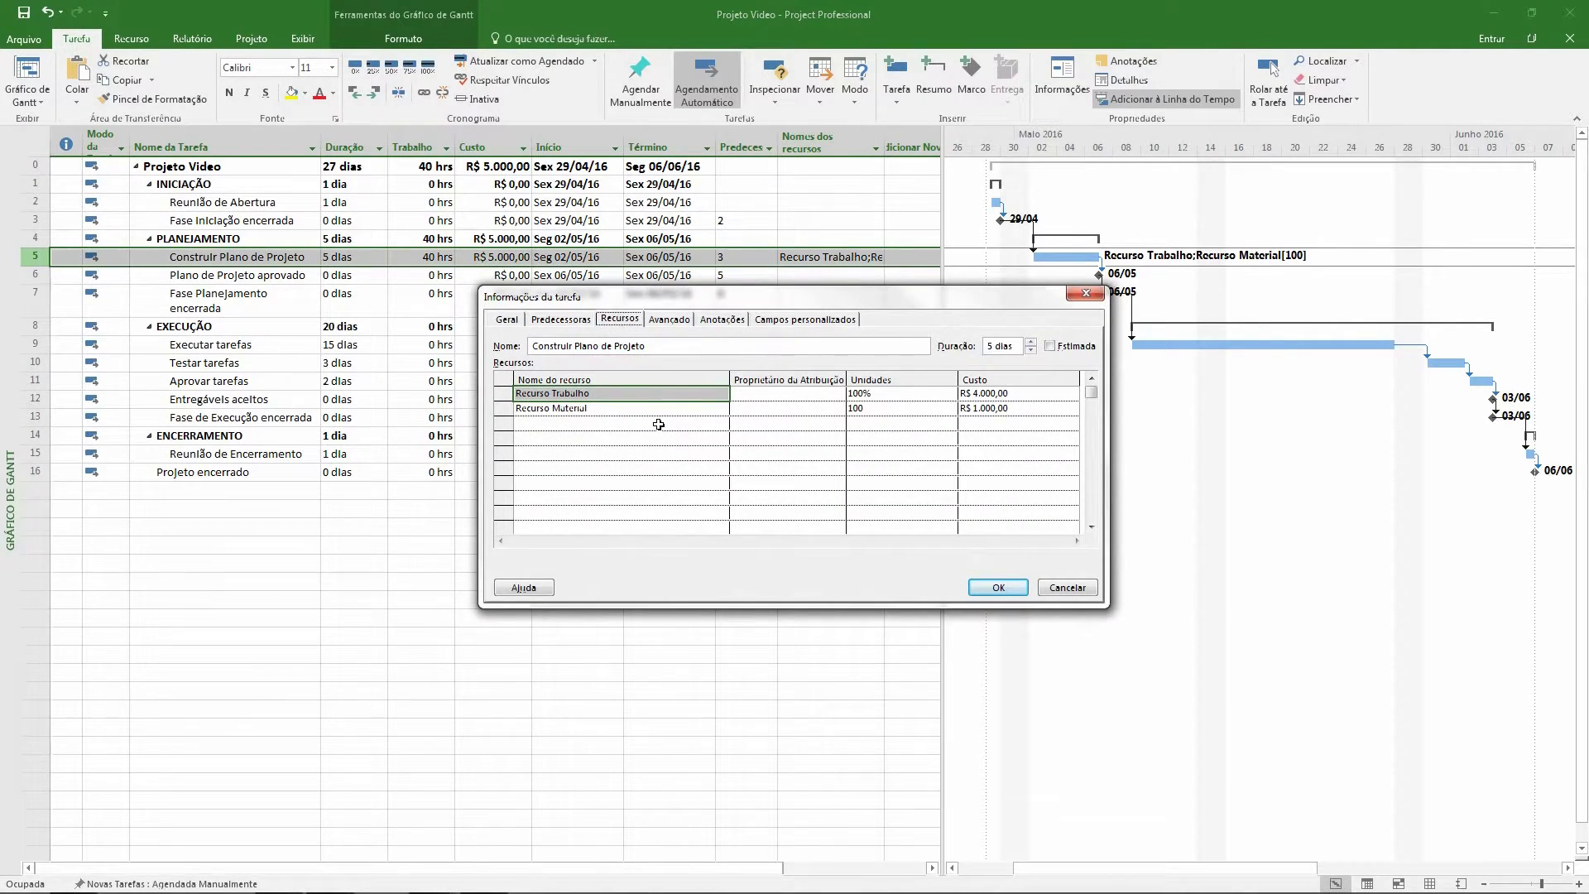
click(685, 423)
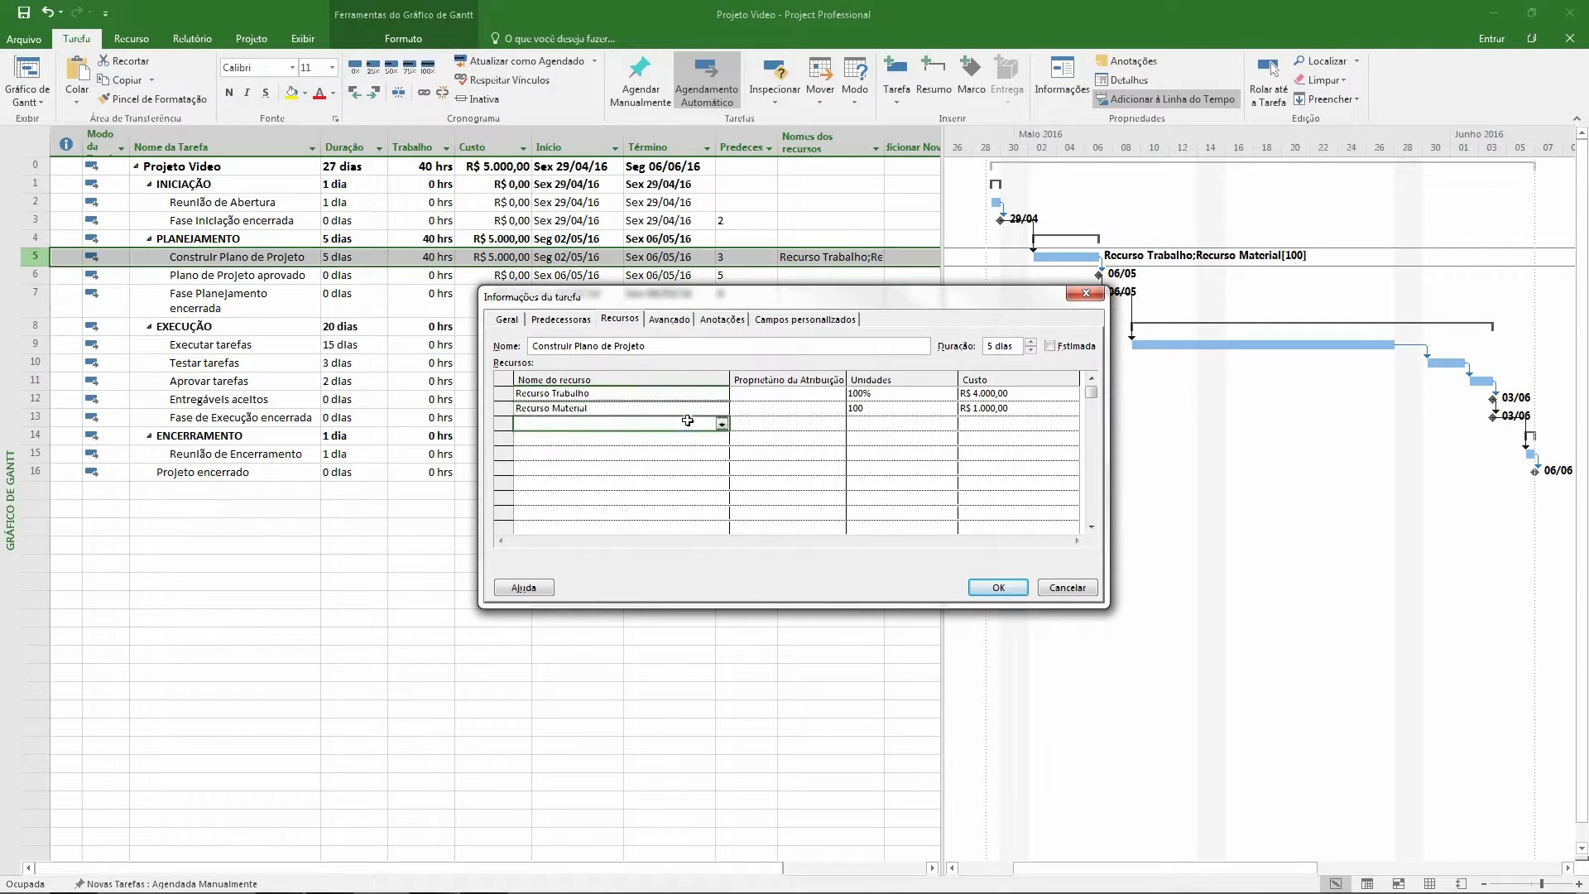
click(728, 426)
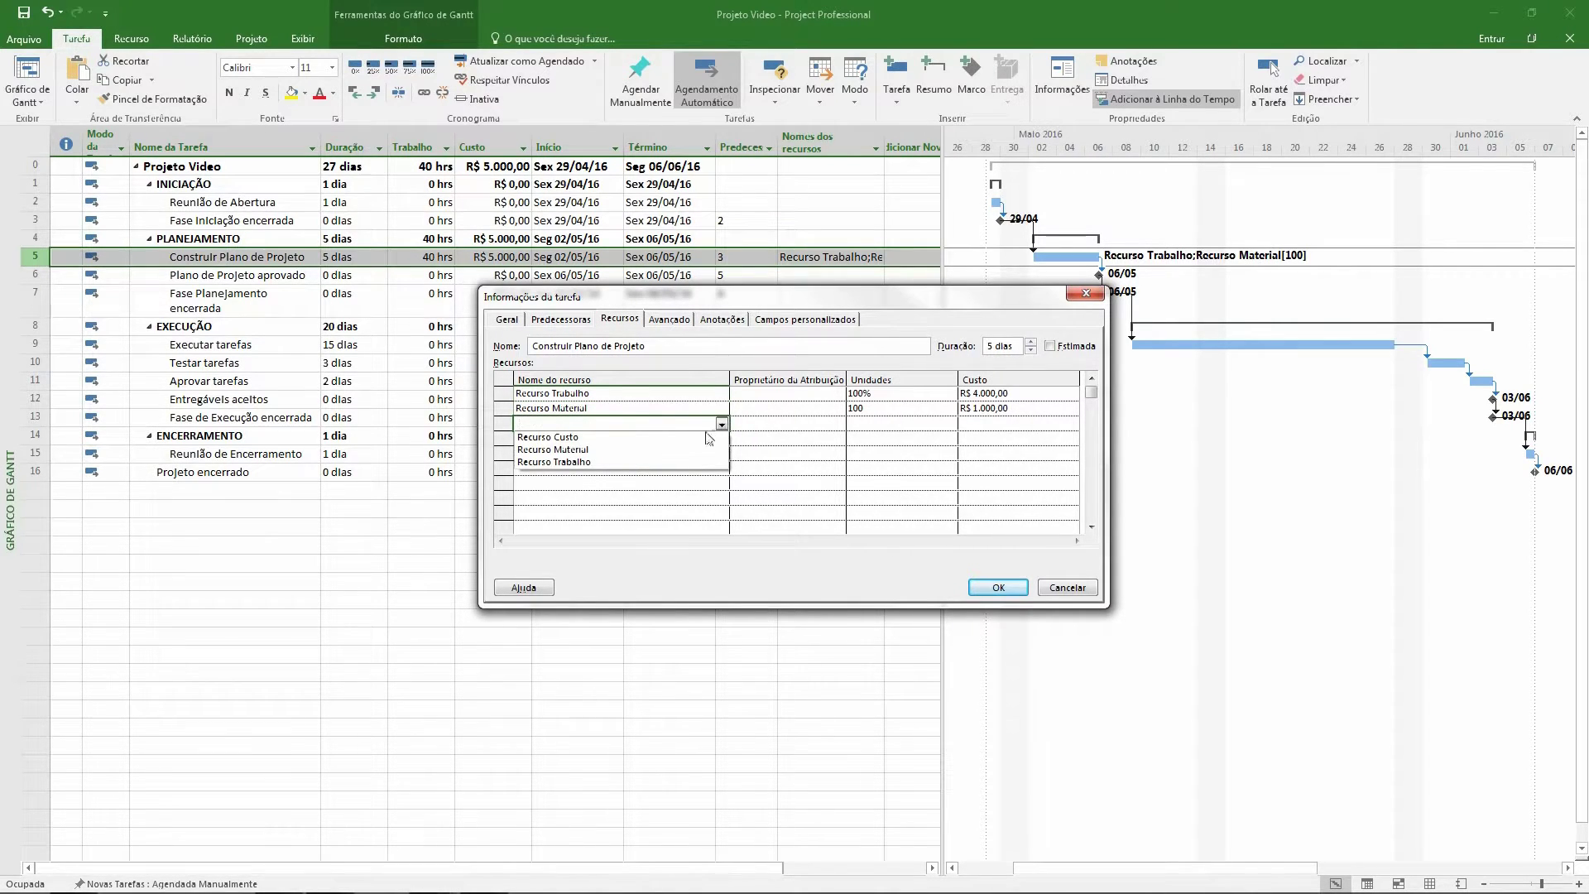
click(702, 437)
click(817, 429)
click(882, 429)
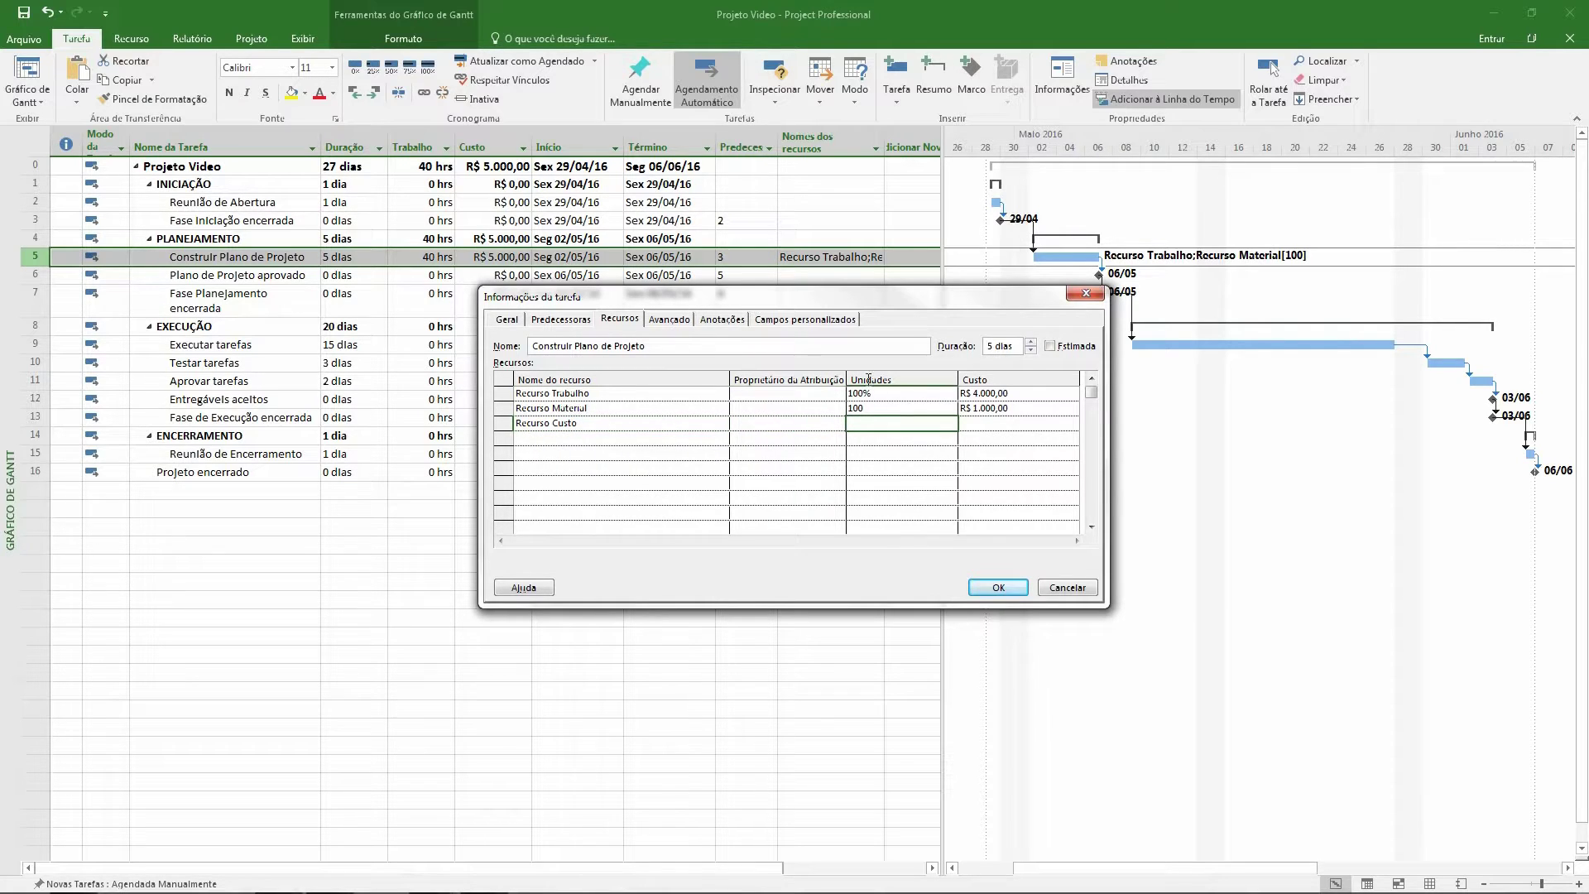
click(989, 422)
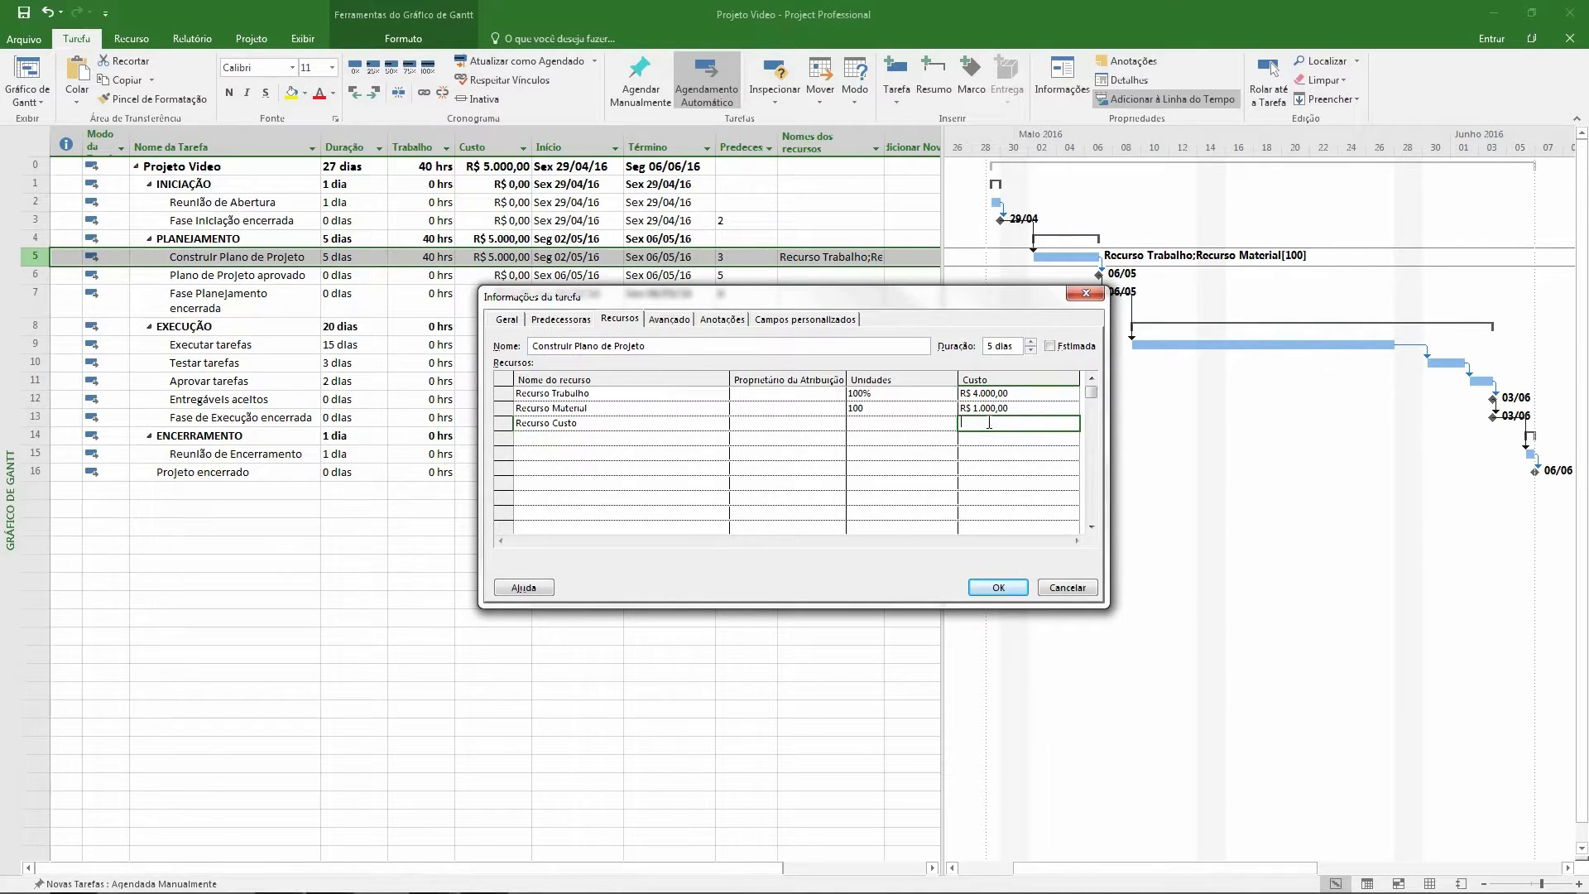
text(R)
key(Return)
click(999, 586)
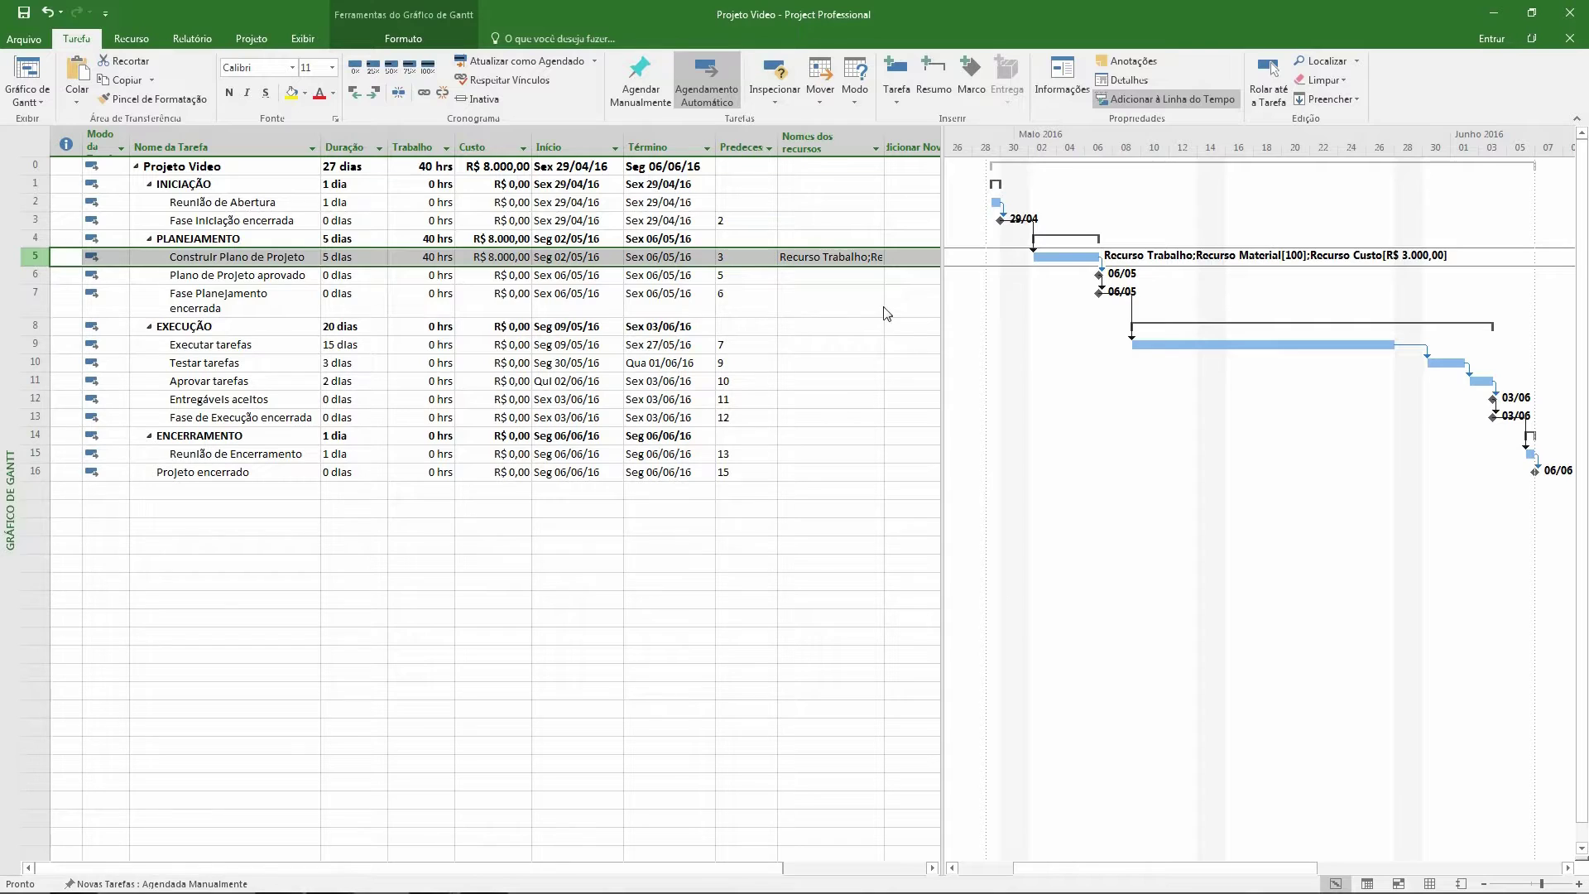
Step: Check the duration, work and cost of Construir Plano de Projeto with the cost resource added
click(344, 258)
click(445, 259)
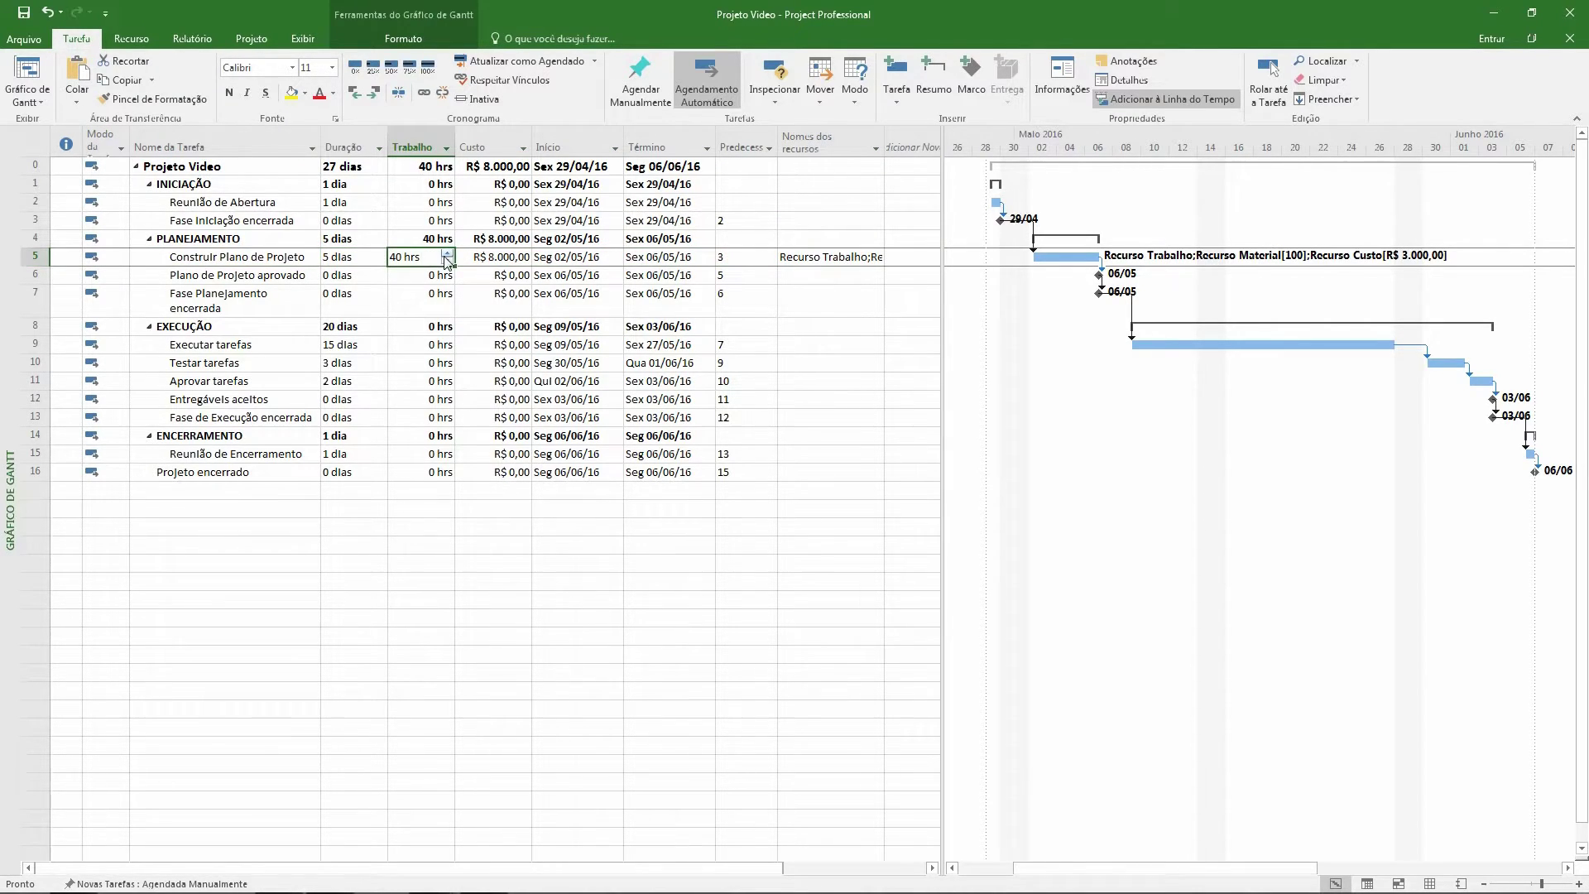
click(496, 258)
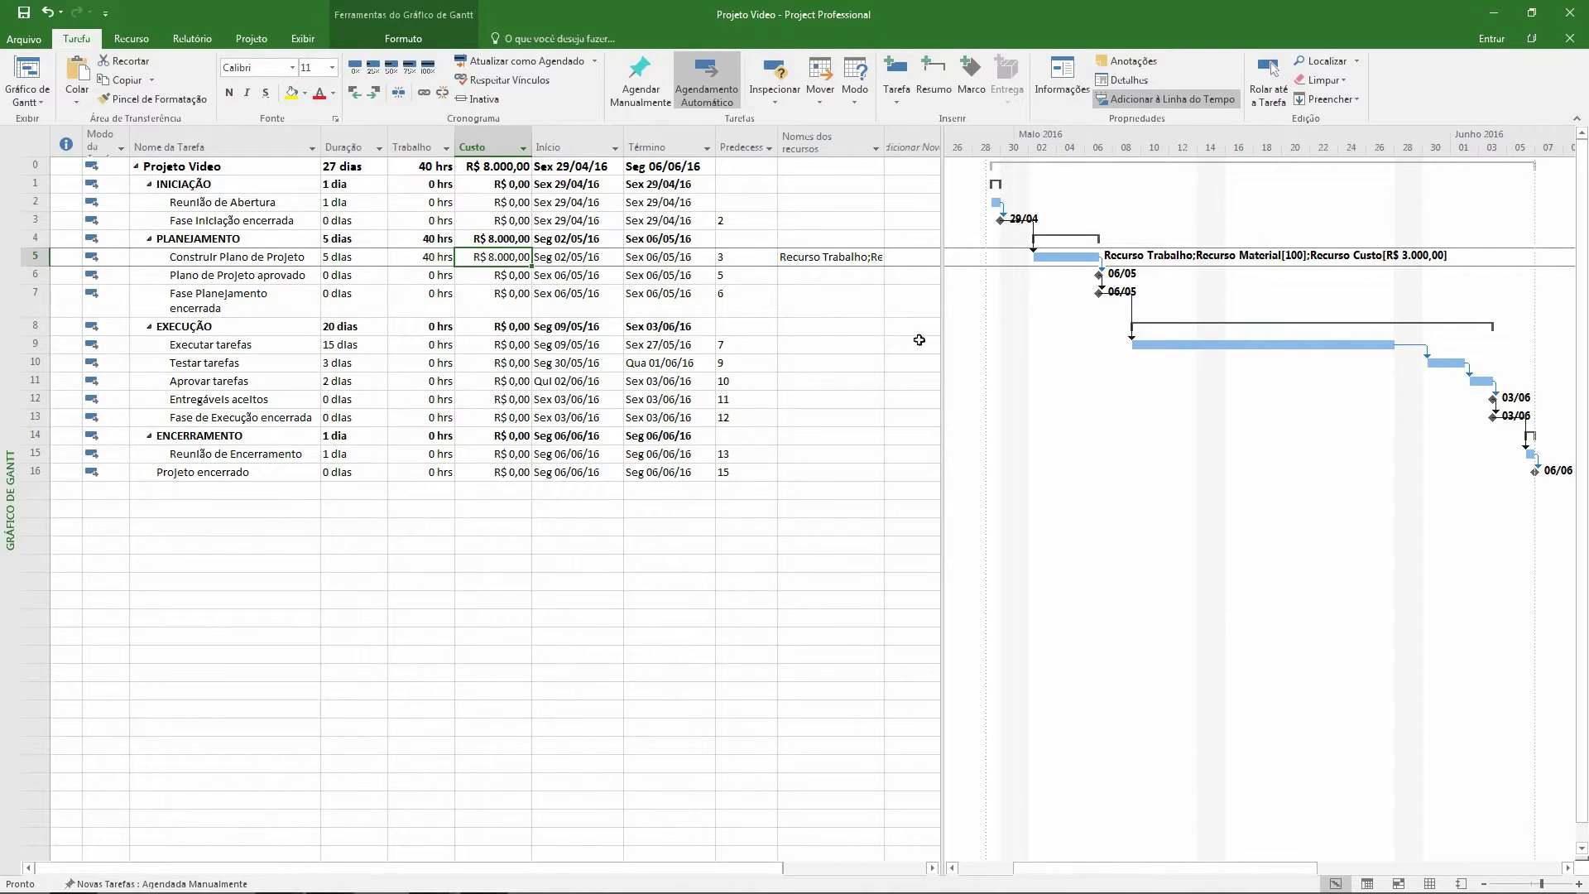
Step: Widen the task table and its Nomes dos recursos column to fit all assigned resources, and check the cost of the Projeto Video summary task
drag(943, 346, 1118, 331)
drag(884, 141, 1113, 147)
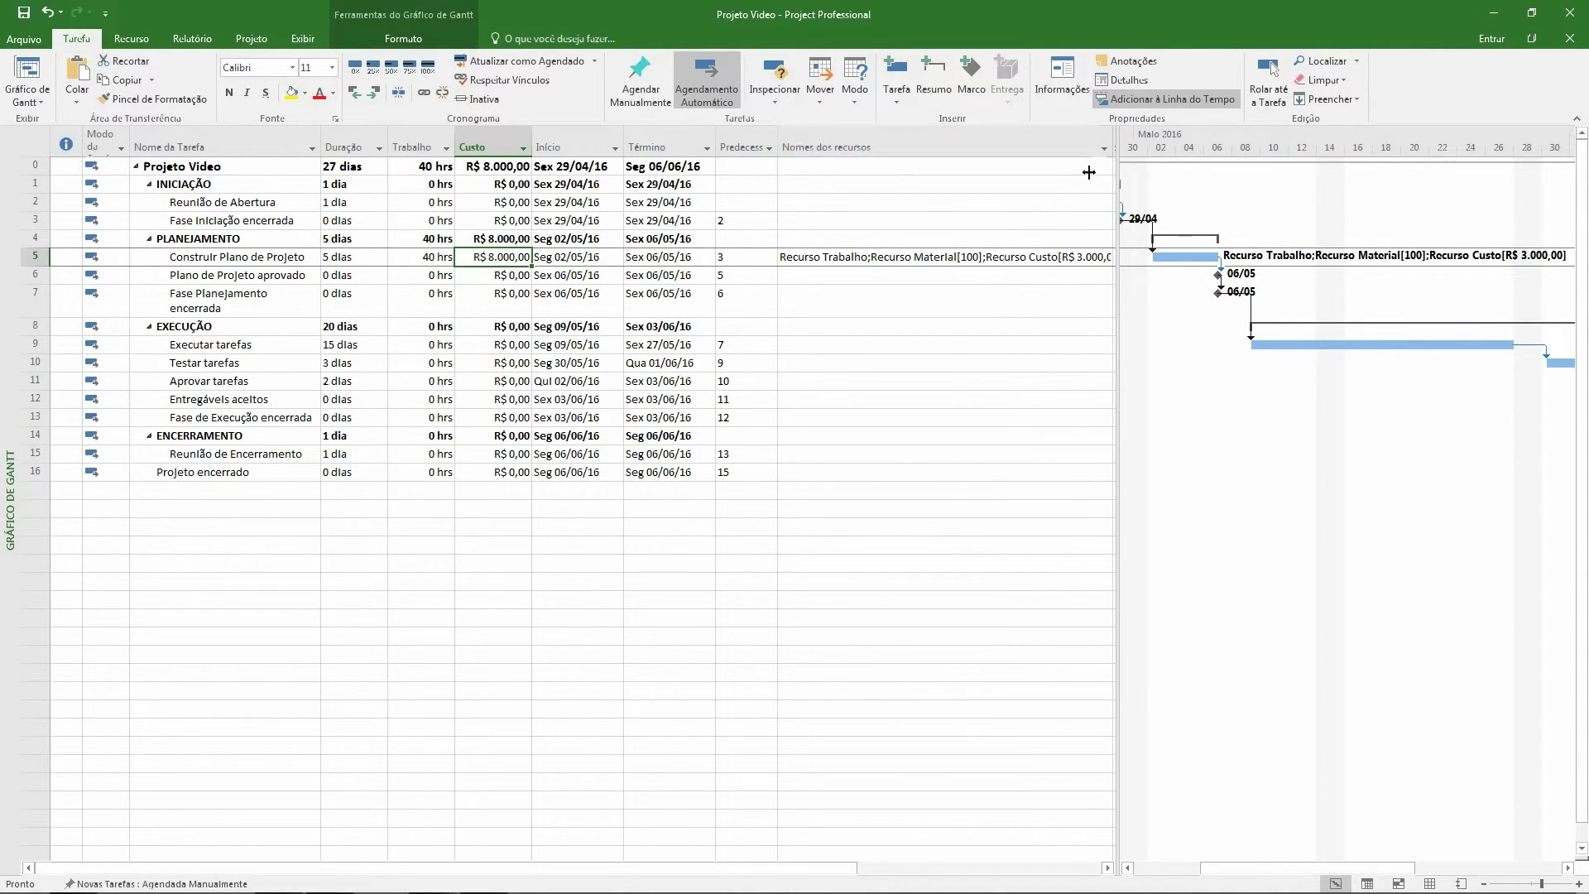
drag(1128, 218, 1246, 191)
drag(1113, 146, 1157, 147)
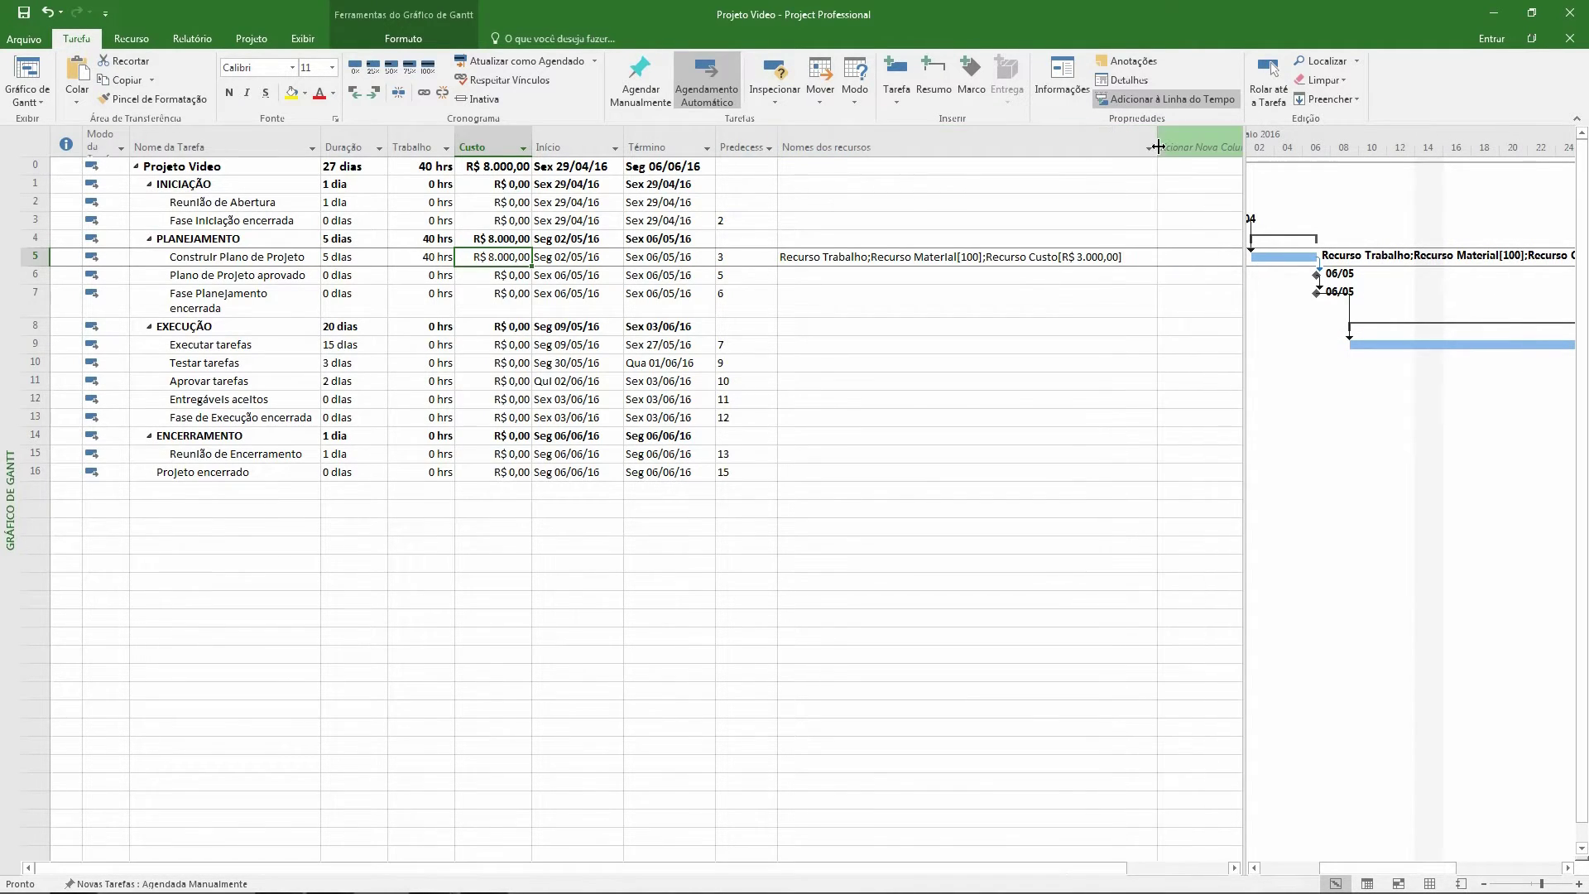
click(499, 169)
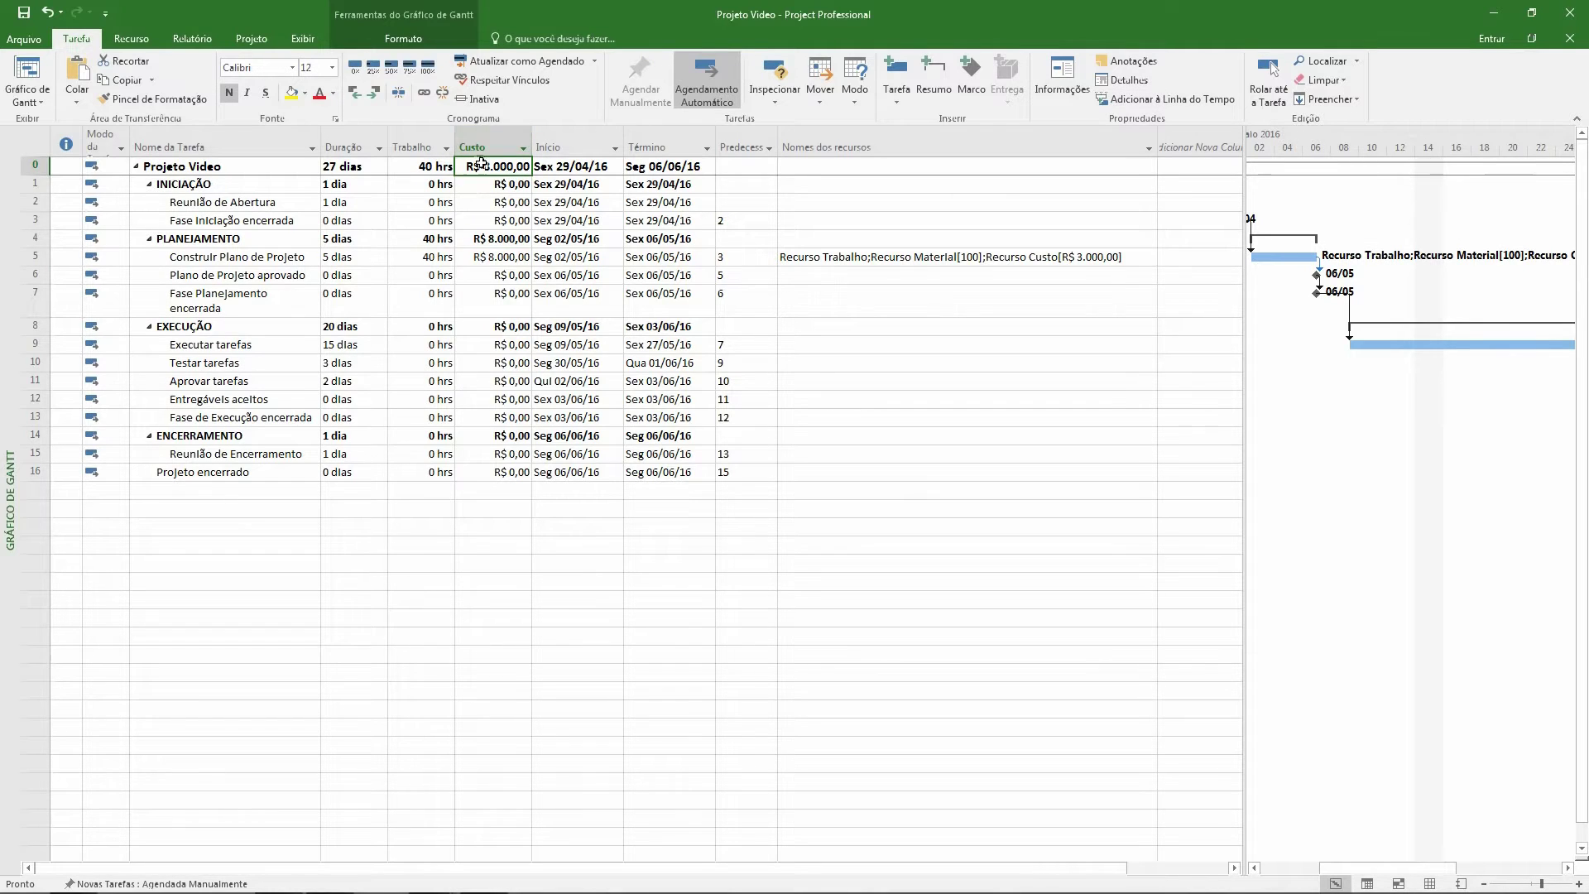